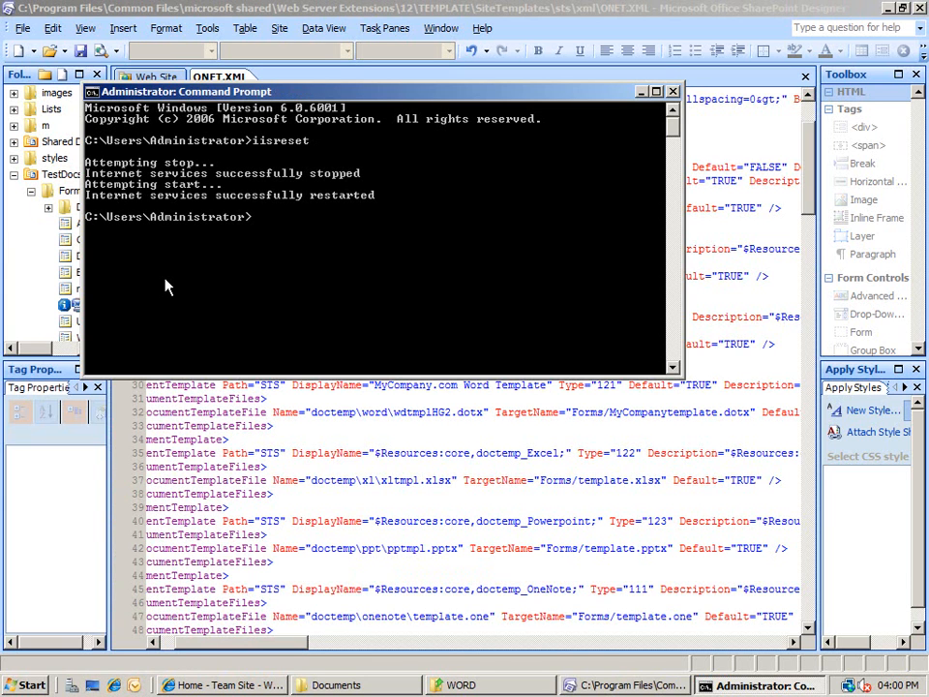
Close the Command Prompt after iisreset and bring the Team Site home page forward in Internet Explorer.
left_click(672, 92)
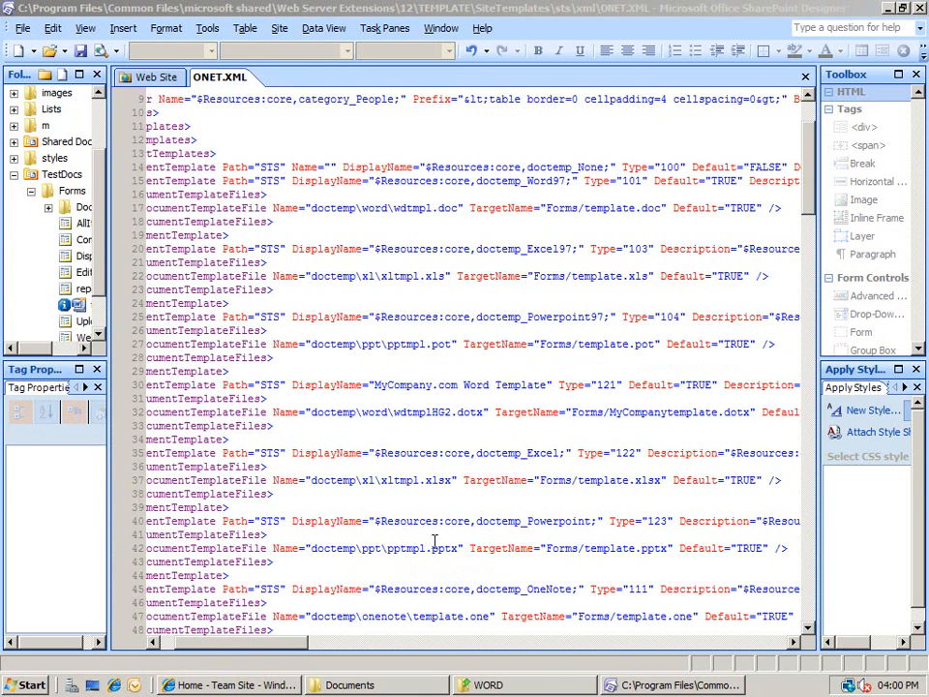
left_click(245, 685)
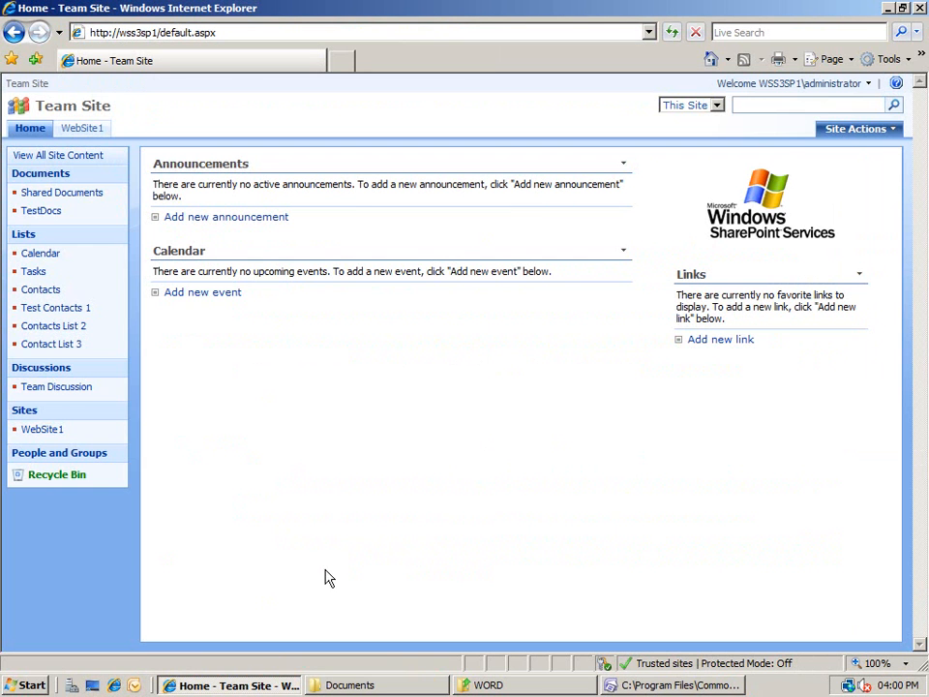
From Site Actions > Create, add a document library 'Company Documents' using the MyCompany.com Word Template.
left_click(854, 132)
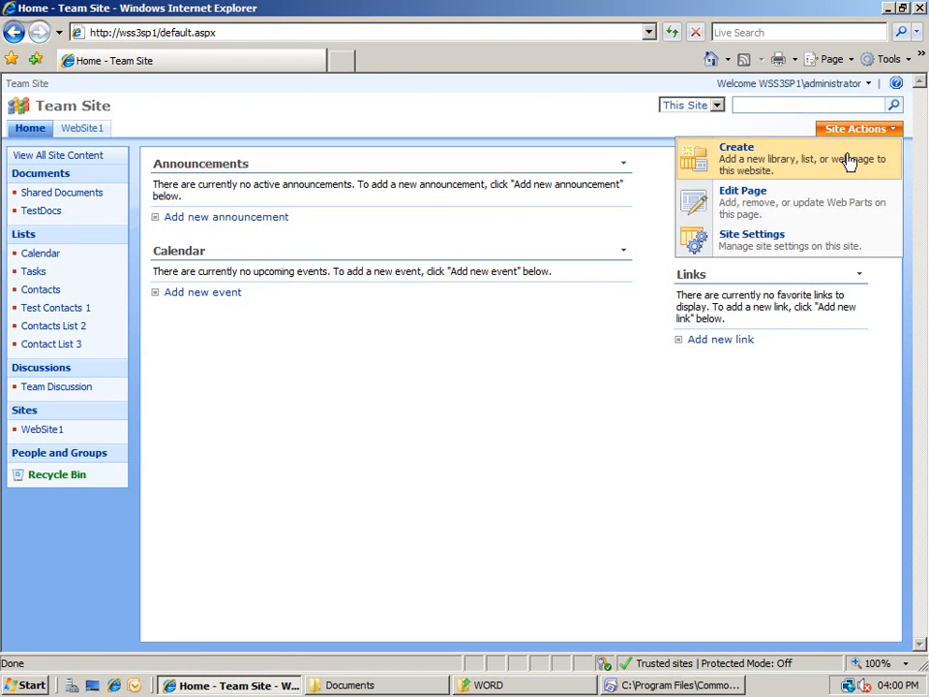
left_click(846, 160)
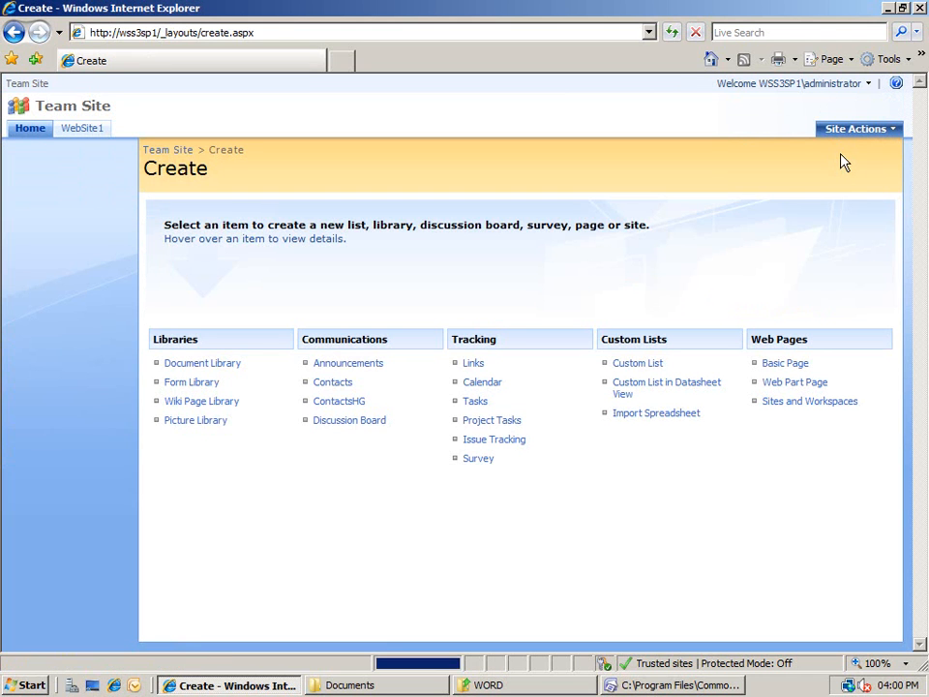
left_click(237, 368)
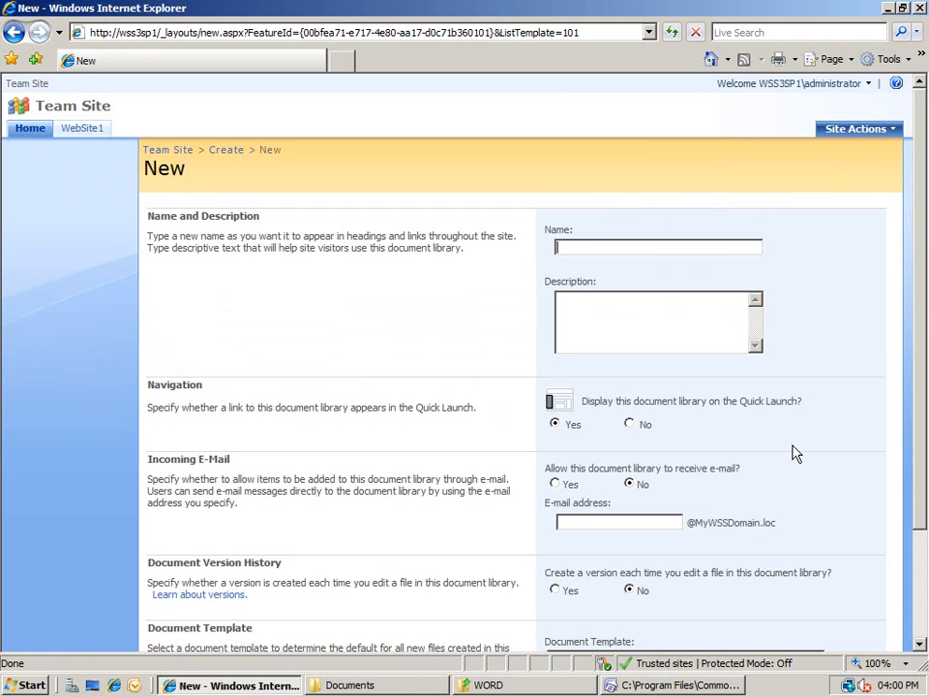
left_click_drag(919, 475, 920, 554)
left_click(813, 574)
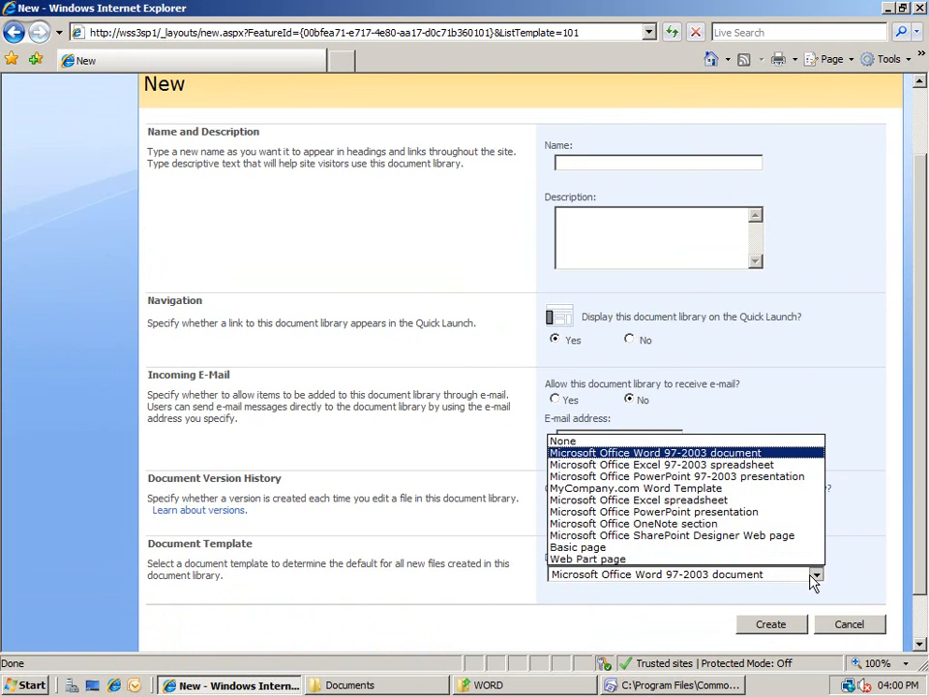
left_click(753, 488)
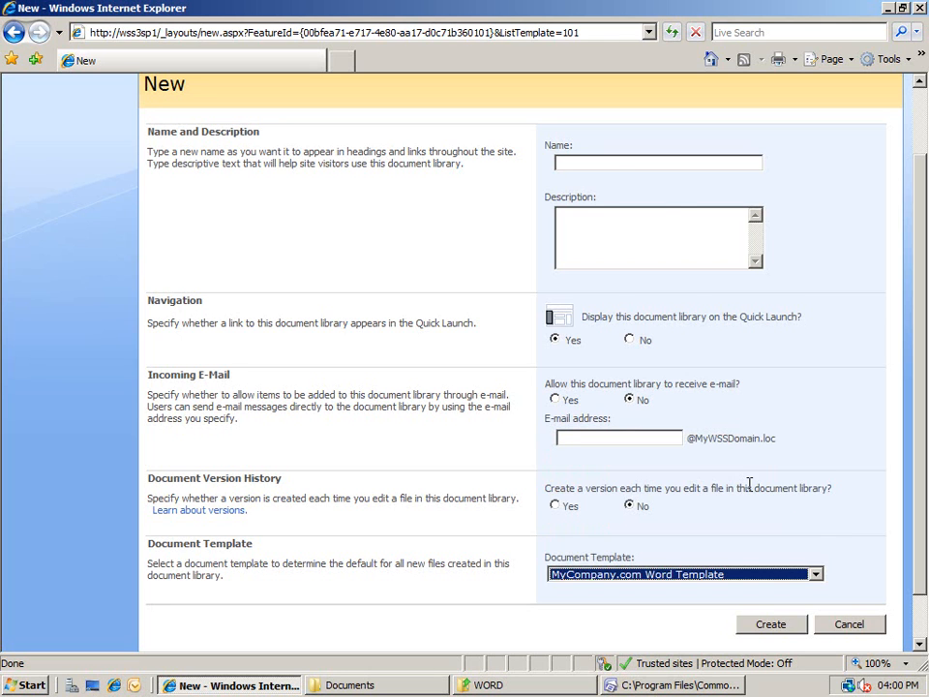
left_click(635, 161)
type("Company Documents")
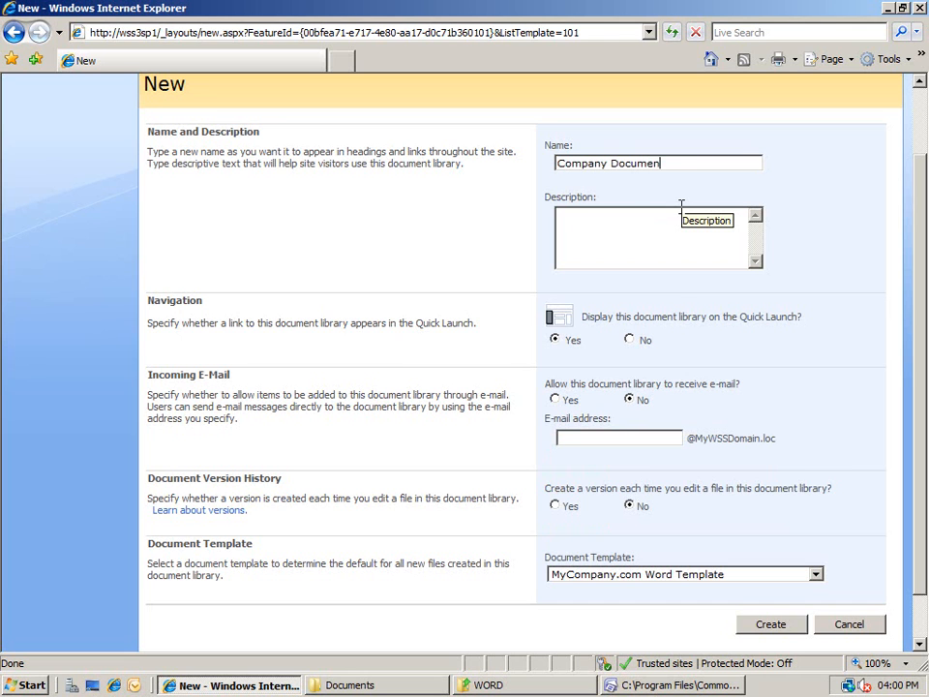
left_click(788, 625)
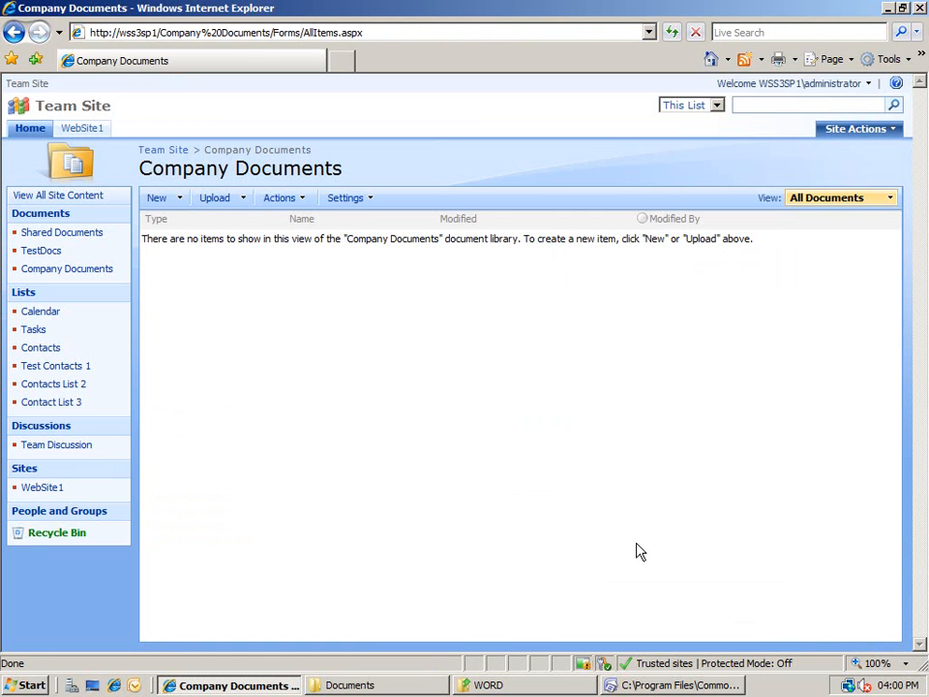
left_click(179, 200)
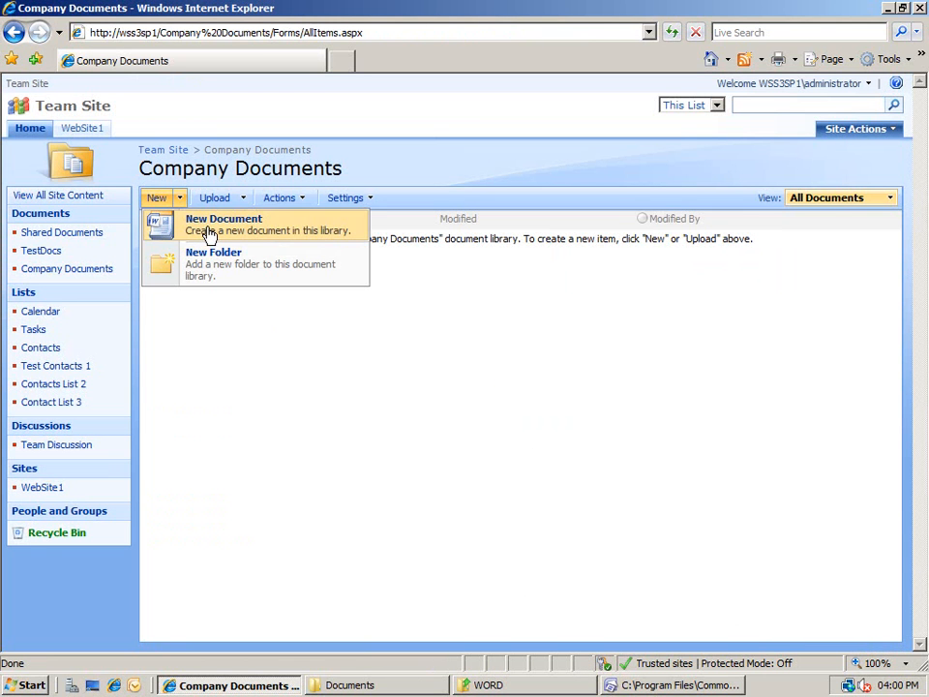
left_click(210, 233)
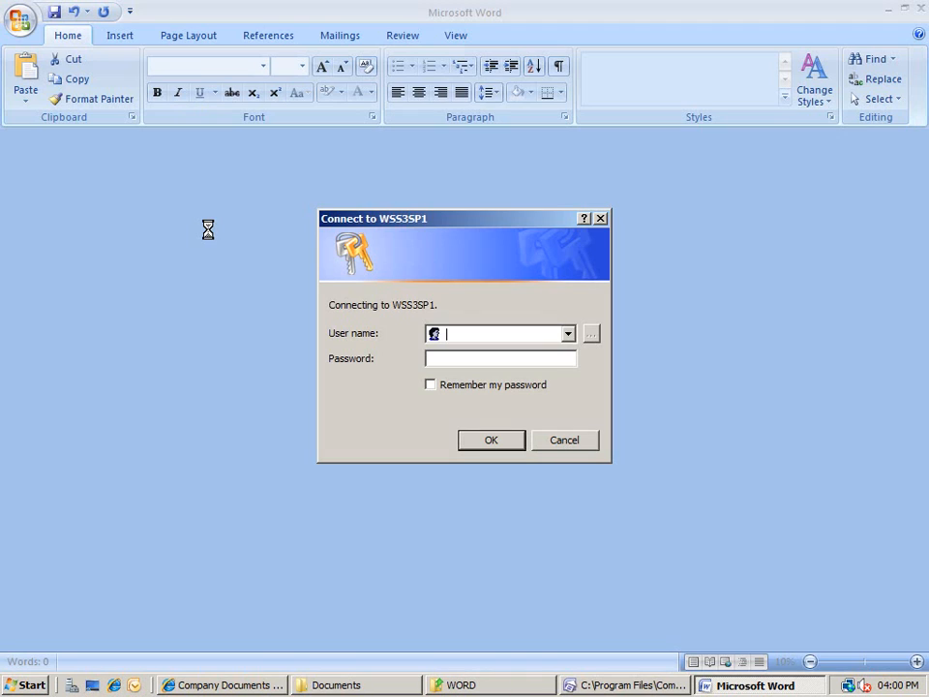
type("administrator")
key("Tab")
type("pass@word1")
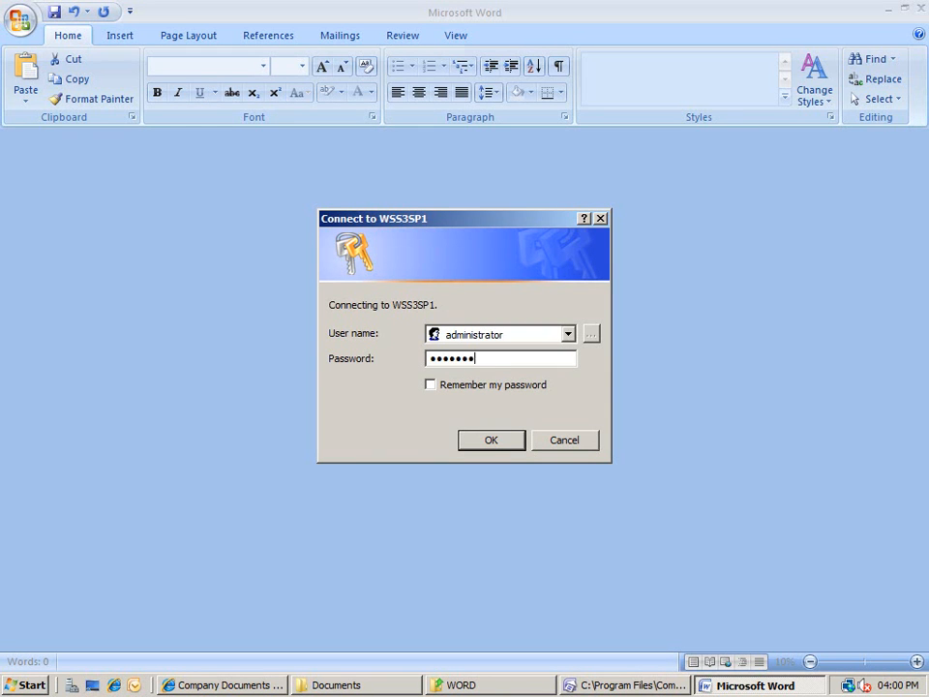
key("Return")
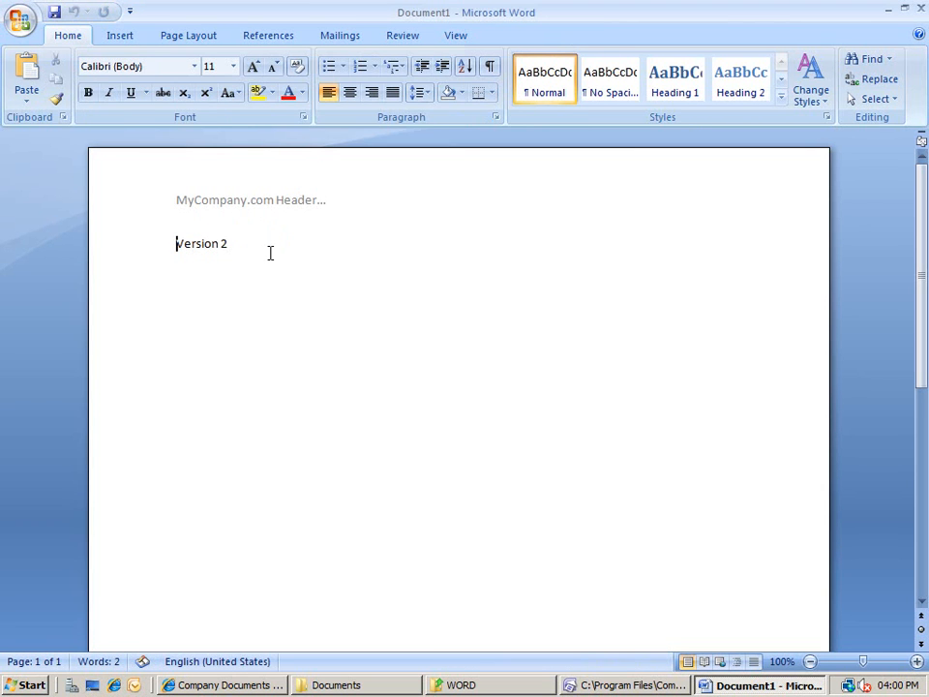
key("alt+F4")
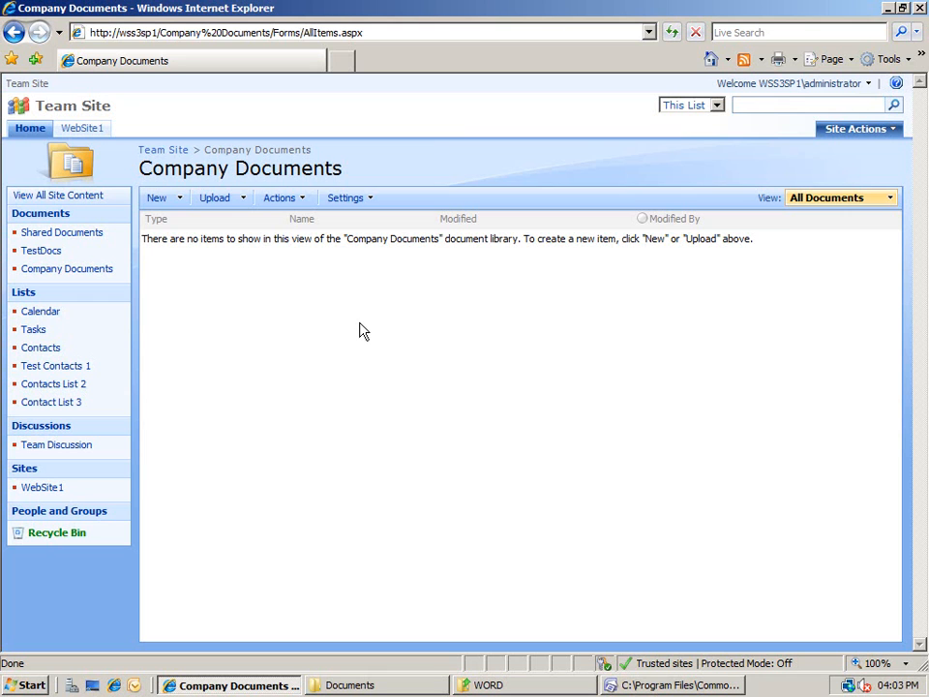
Set 'Allow management of content types' to Yes in the Company Documents advanced settings.
left_click(368, 202)
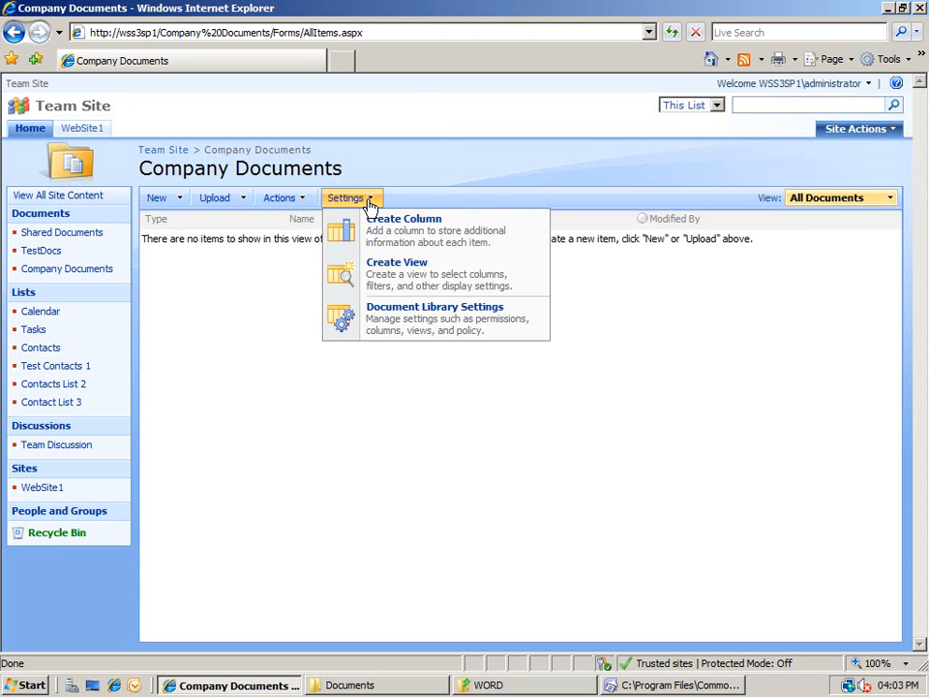
left_click(420, 326)
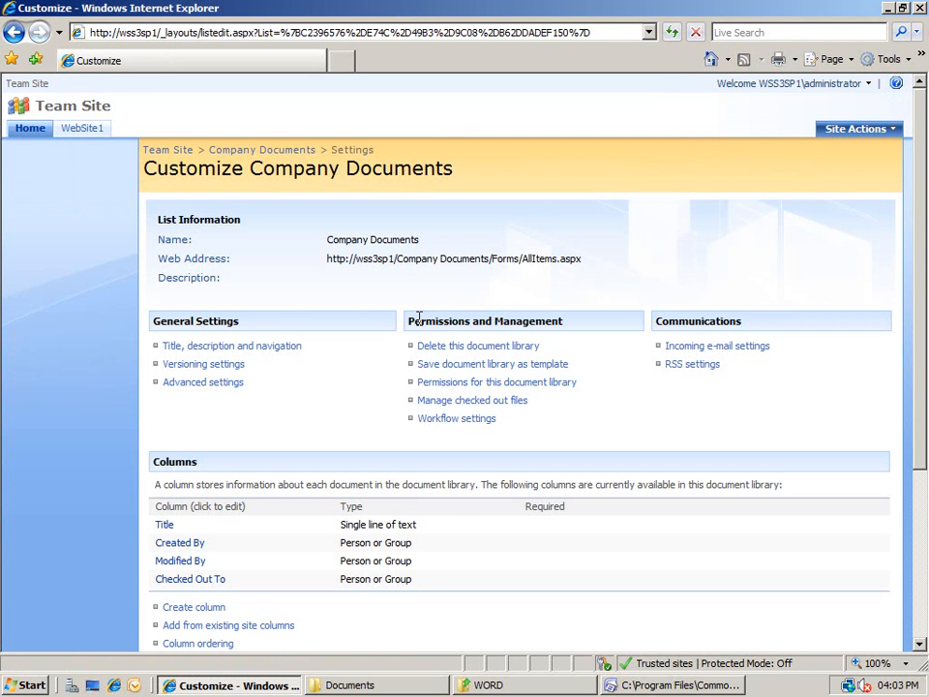
left_click(215, 381)
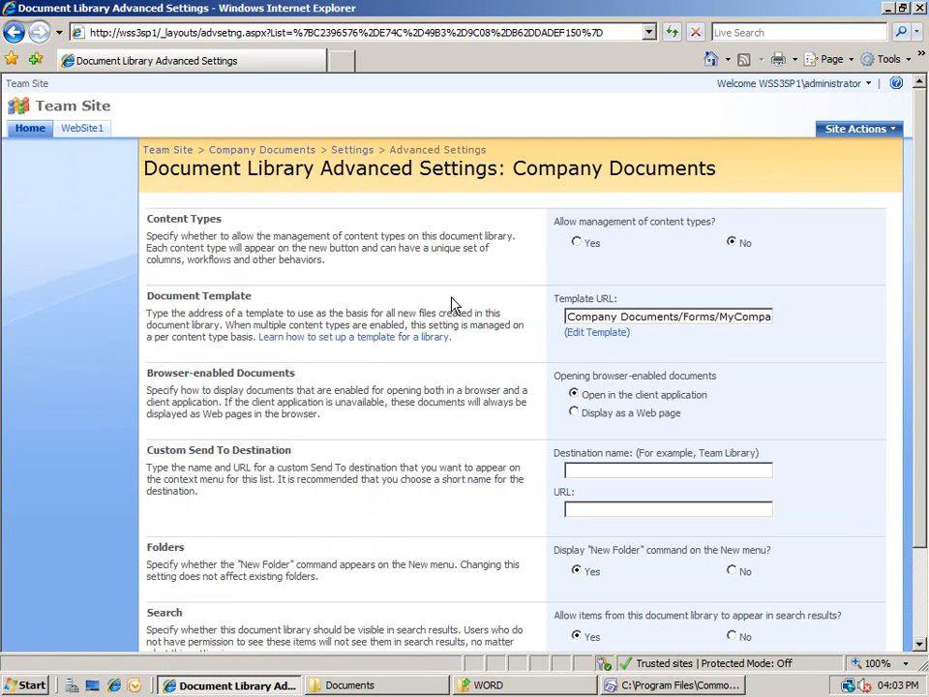
left_click(578, 244)
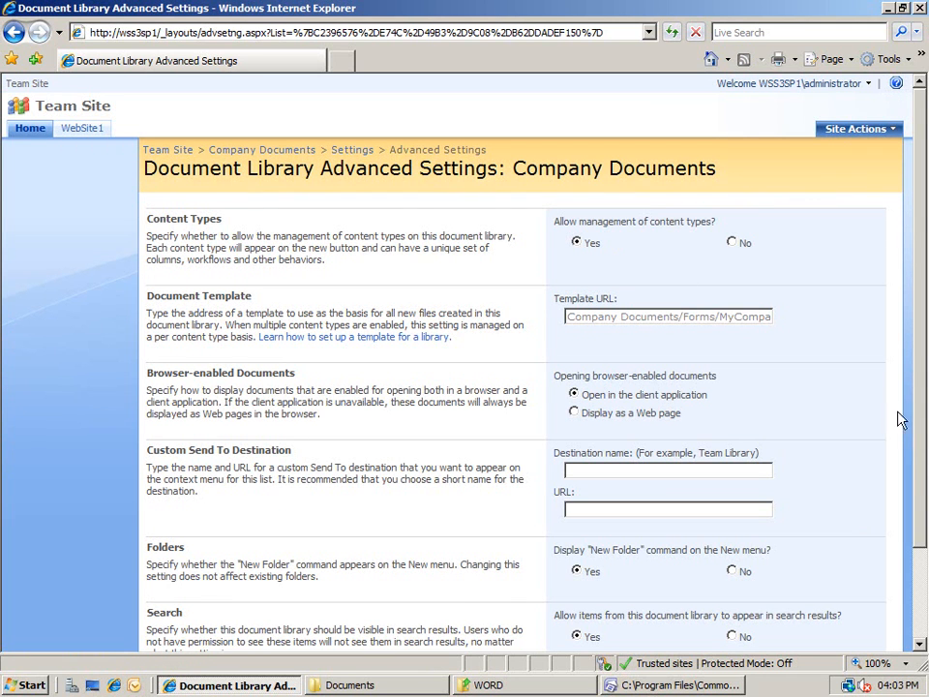
scroll(923, 437, "down", 3)
left_click(759, 588)
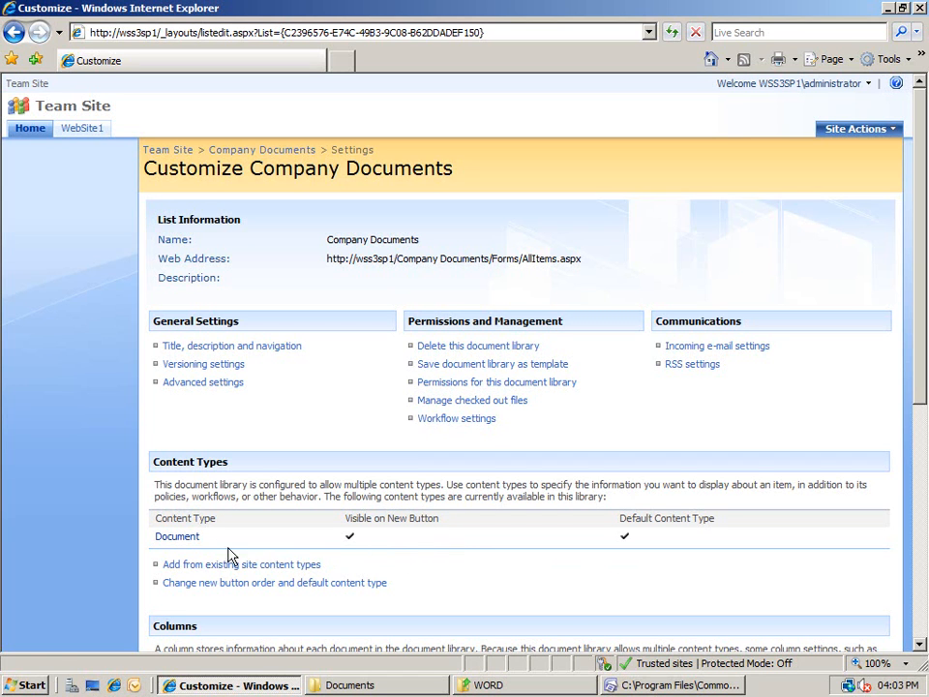
Inspect the Document content type's template URL, Documents/Forms/MyCompanytemplate.dot, in its advanced settings.
left_click(183, 541)
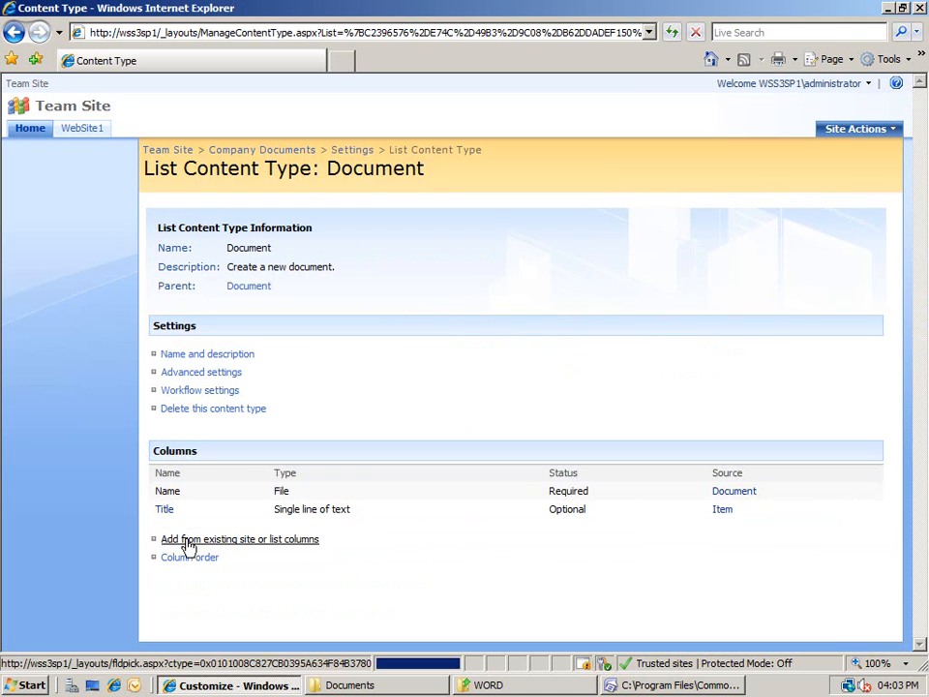
left_click(223, 375)
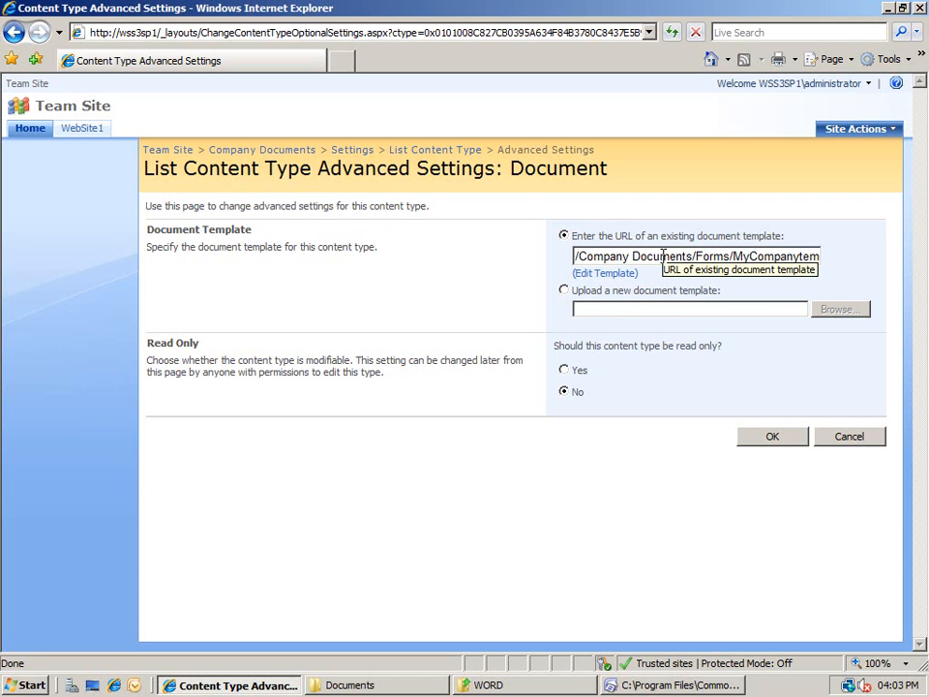
left_click_drag(633, 255, 823, 257)
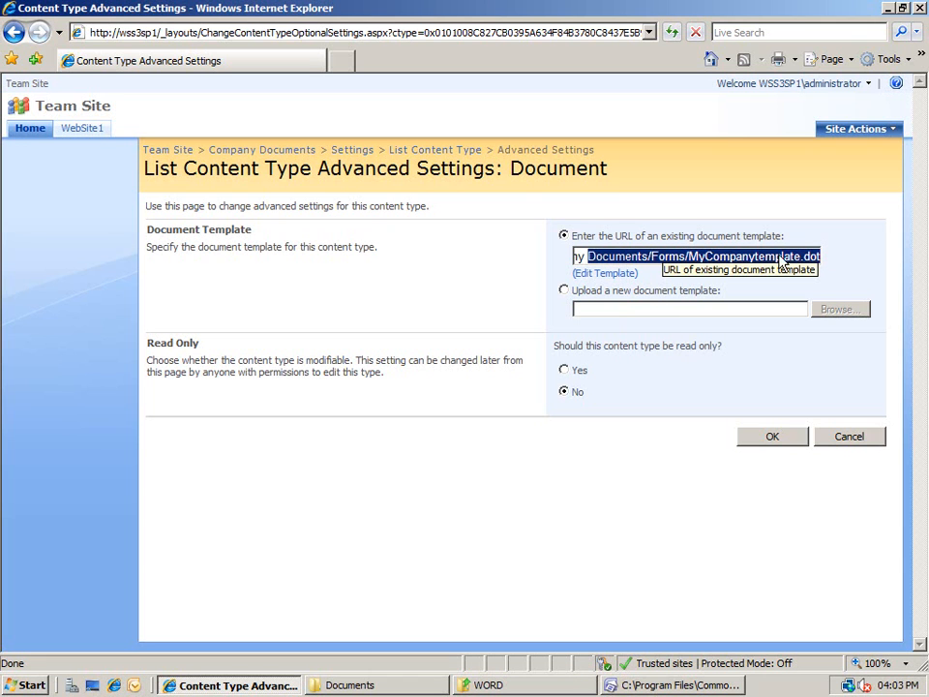
left_click(717, 262)
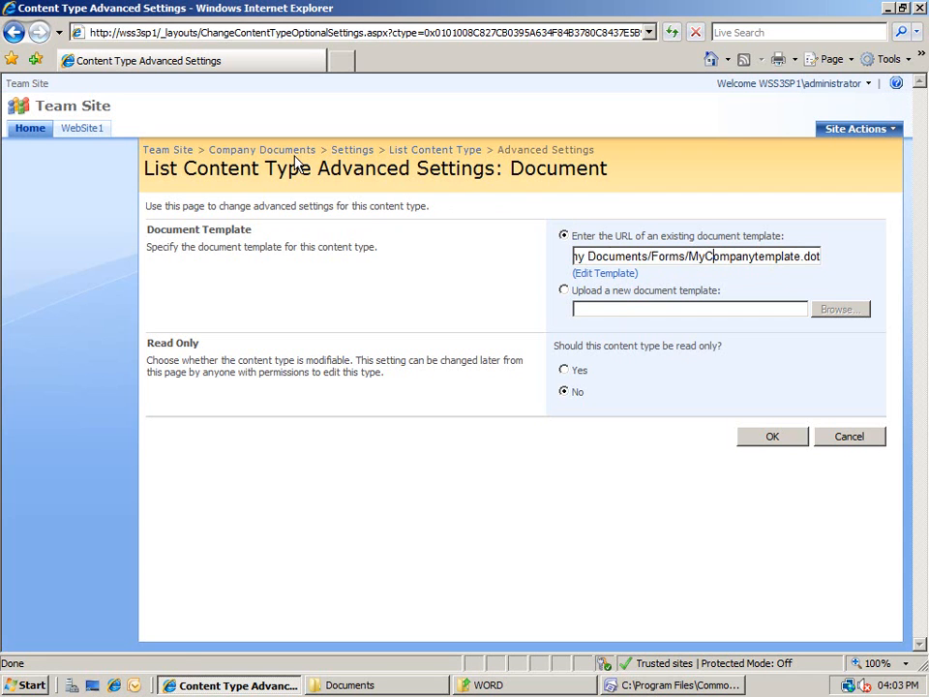
right_click(179, 152)
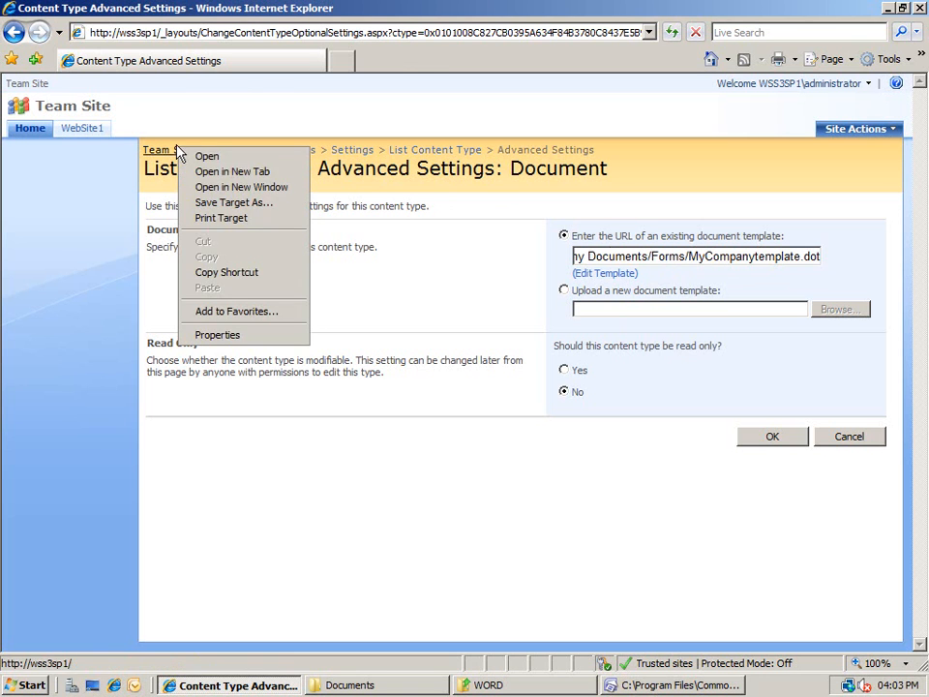
In a new tab, copy the LegalContract template's link from the Company Templates library.
left_click(228, 174)
left_click(303, 63)
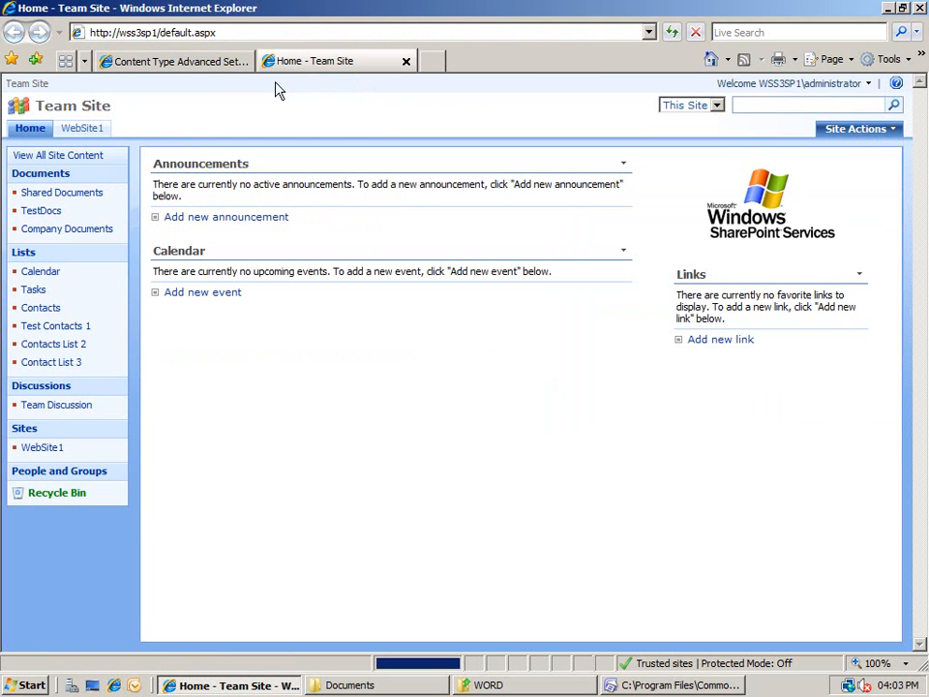
left_click(57, 175)
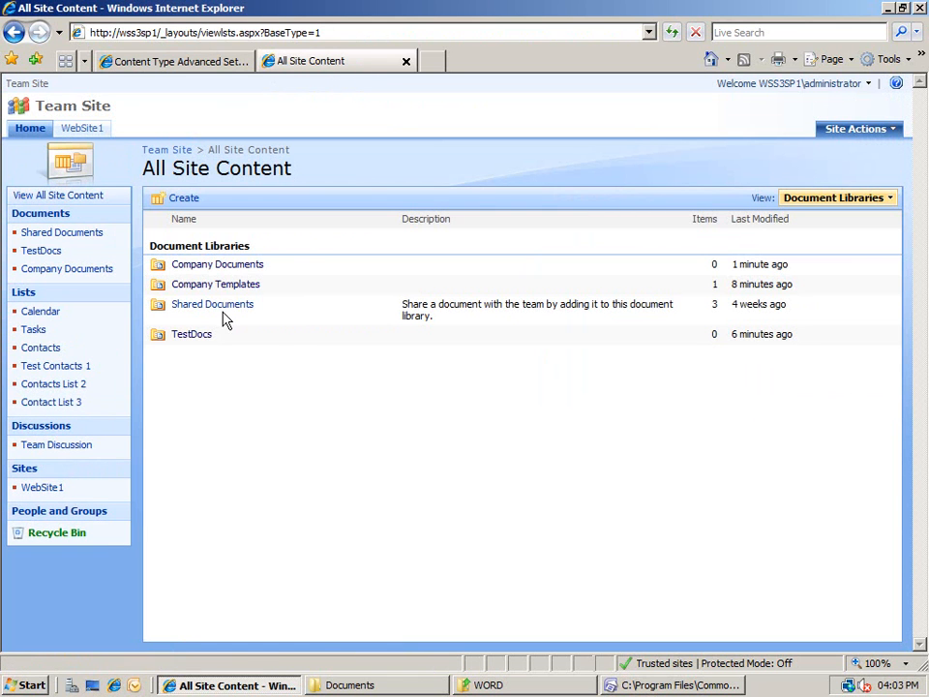
left_click(224, 286)
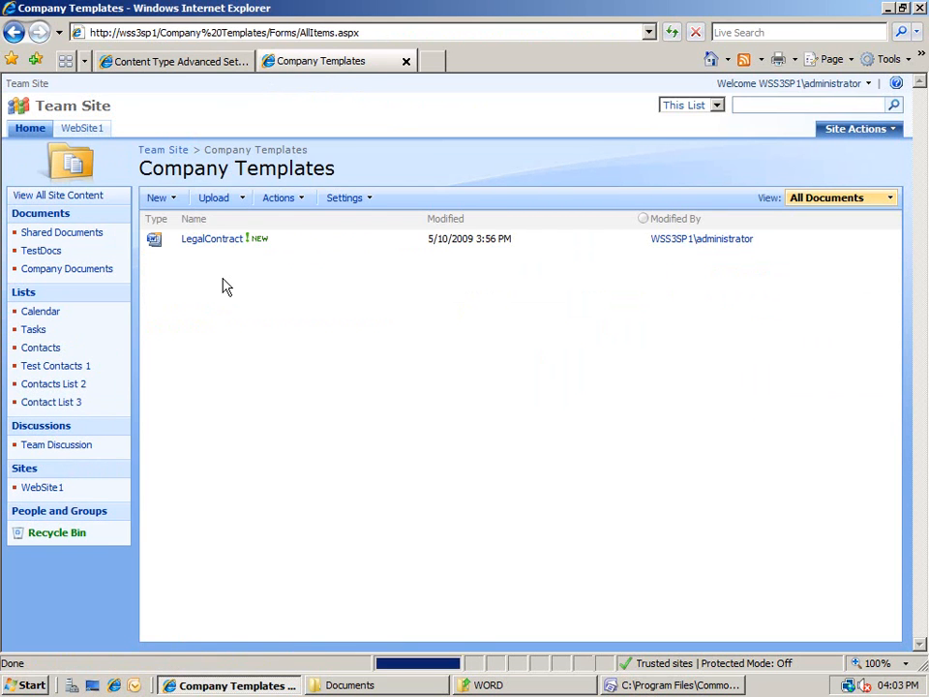
right_click(231, 241)
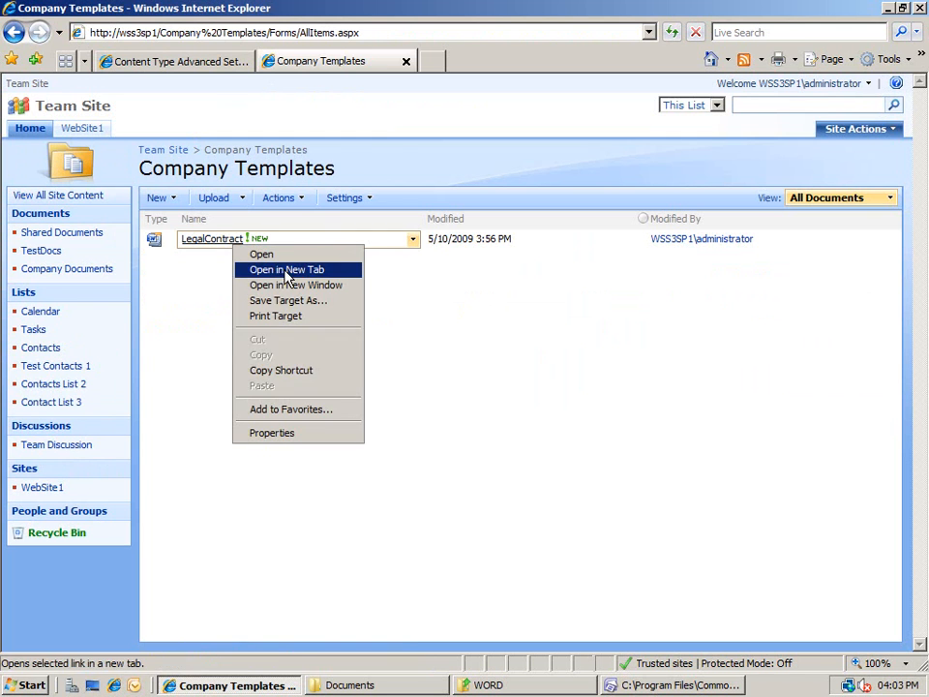
left_click(314, 373)
Replace the Document template URL with the LegalContract.DOTX link, save, and return to Company Documents.
left_click(198, 61)
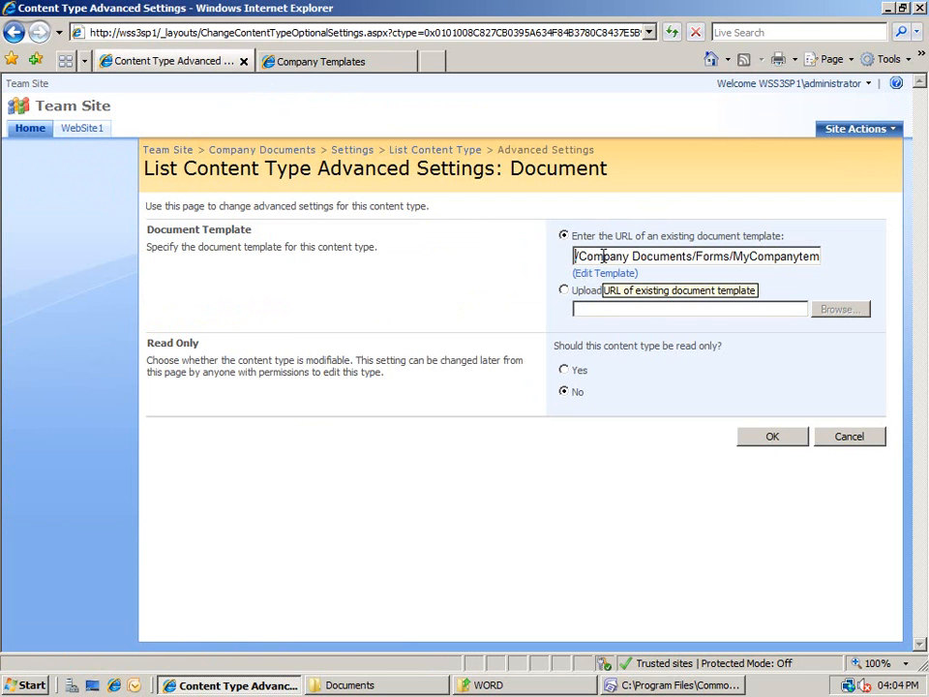
key("ctrl+a")
key("Delete")
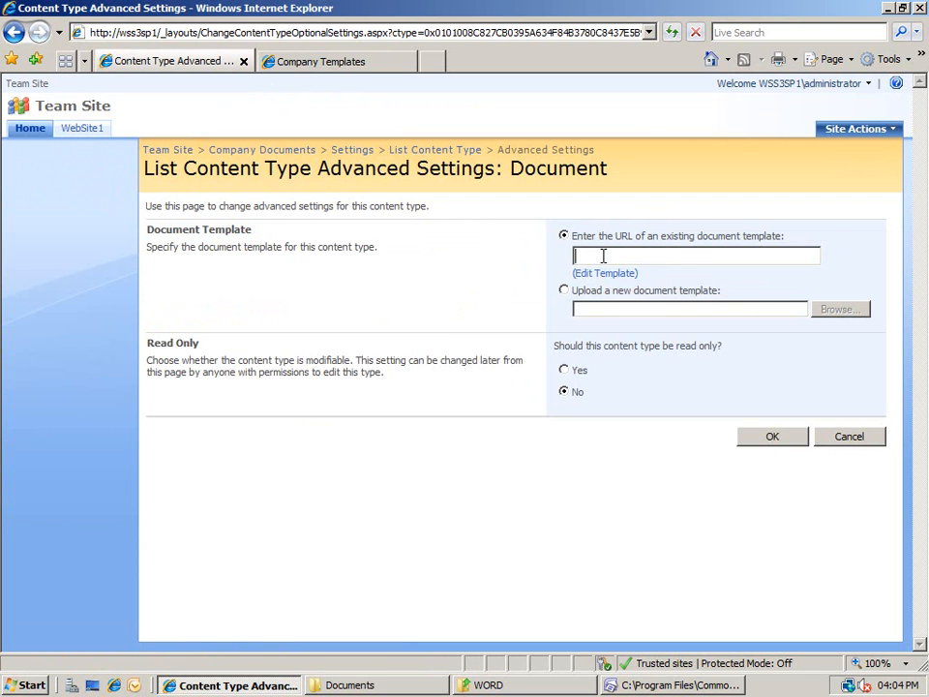
right_click(602, 256)
left_click(649, 322)
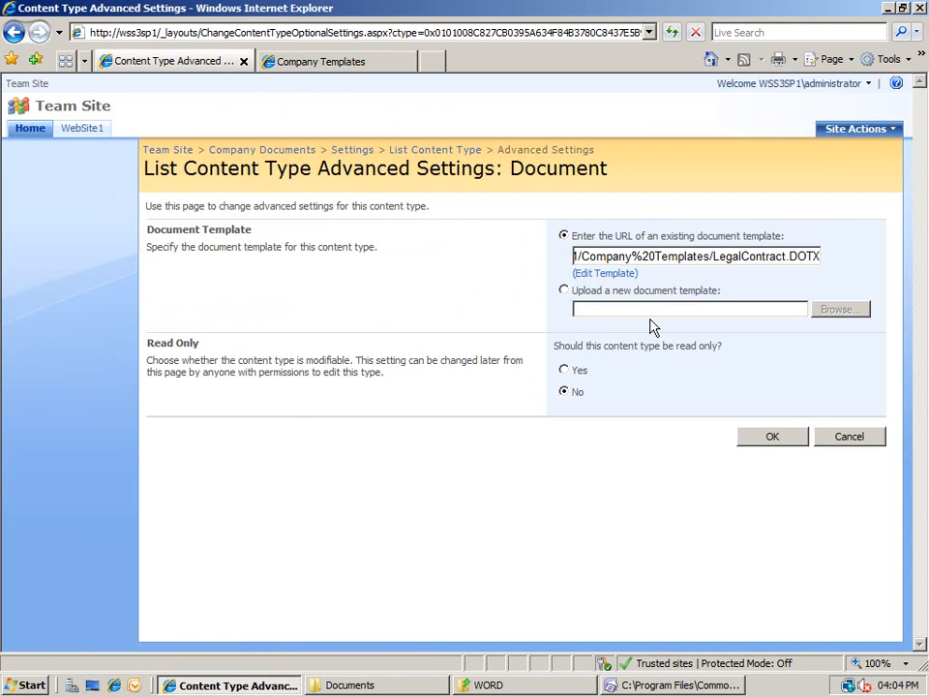
key("Home")
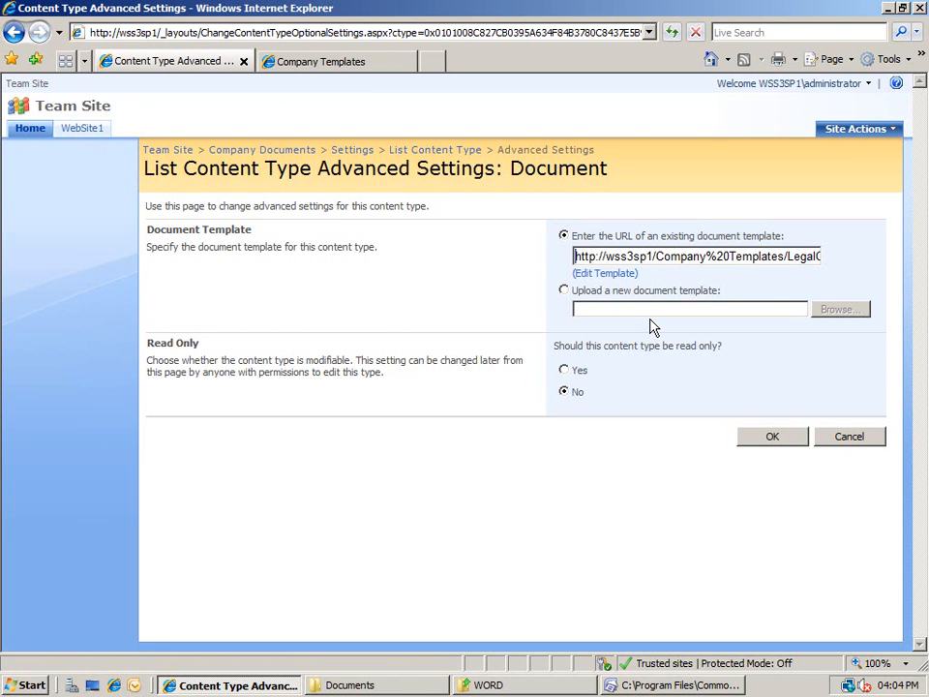
left_click(758, 440)
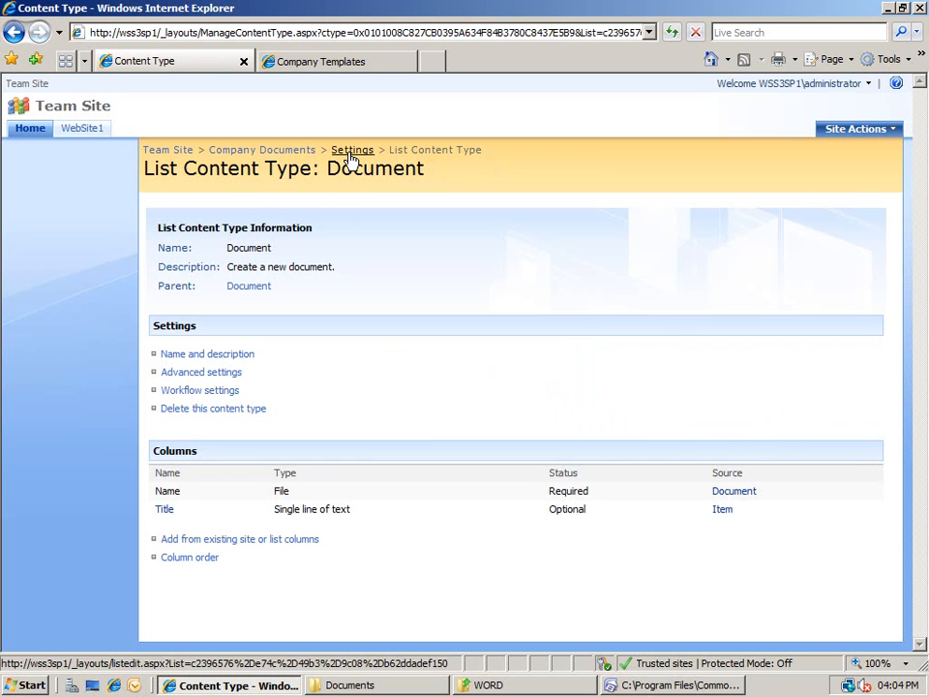
left_click(292, 150)
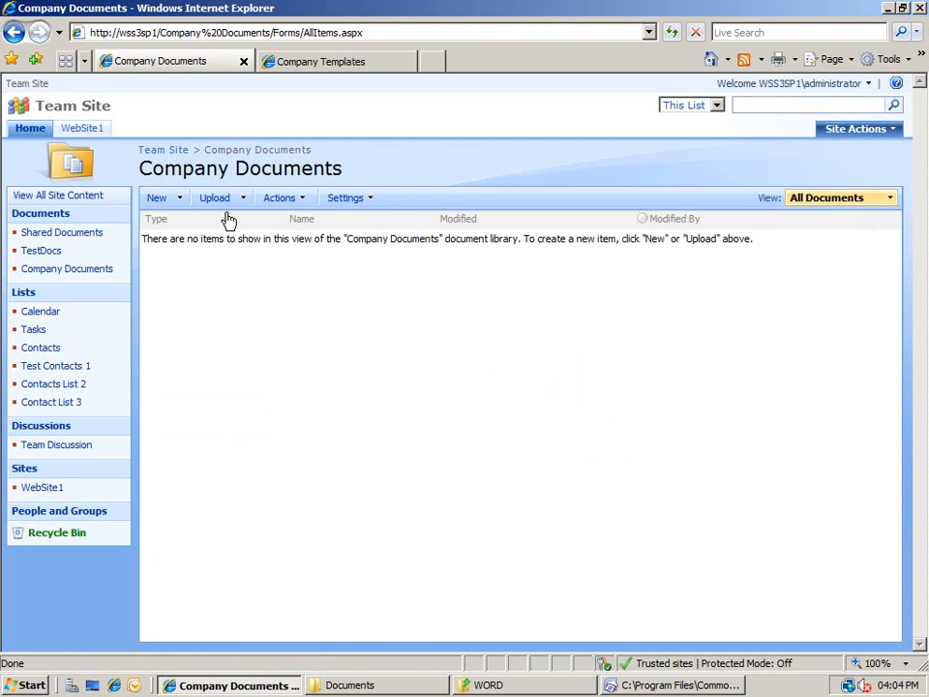
left_click(178, 200)
Create a new library document, entering the user name and password, retyping the rejected password.
left_click(191, 227)
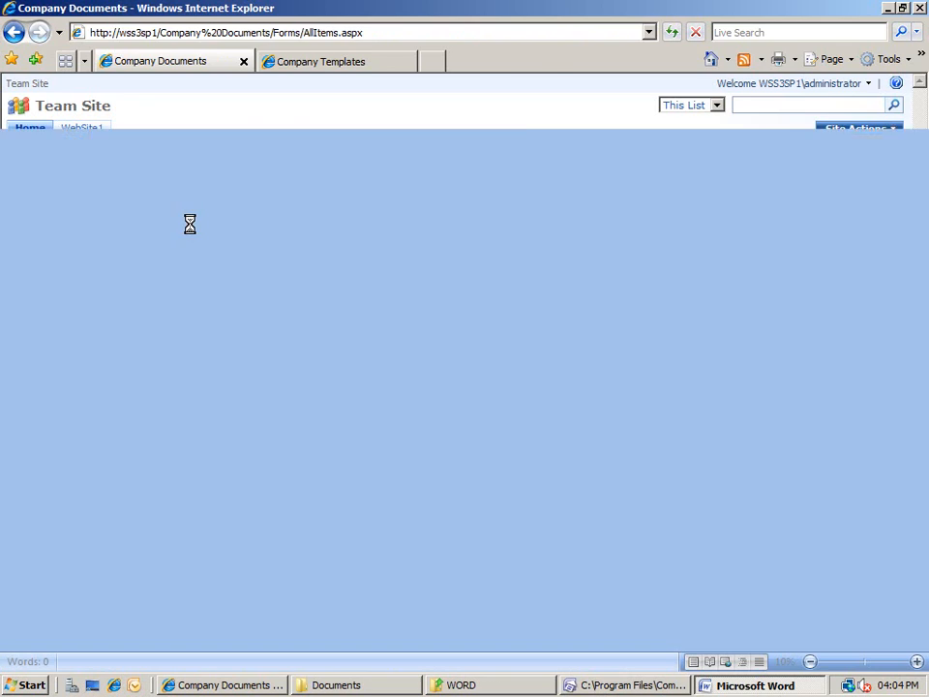
type("administrator")
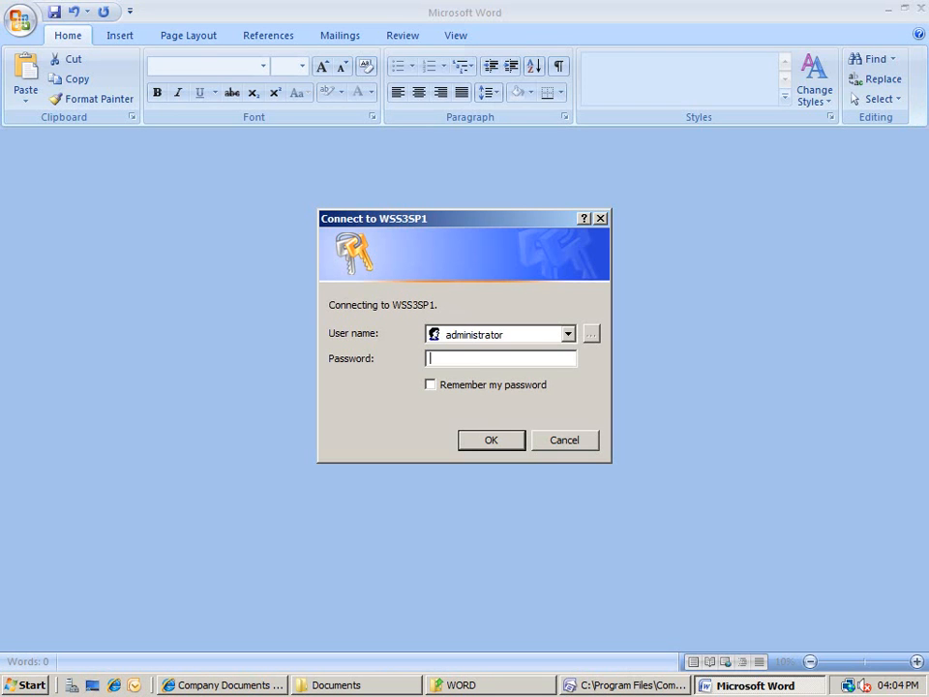
key("Tab")
type("***********")
key("Return")
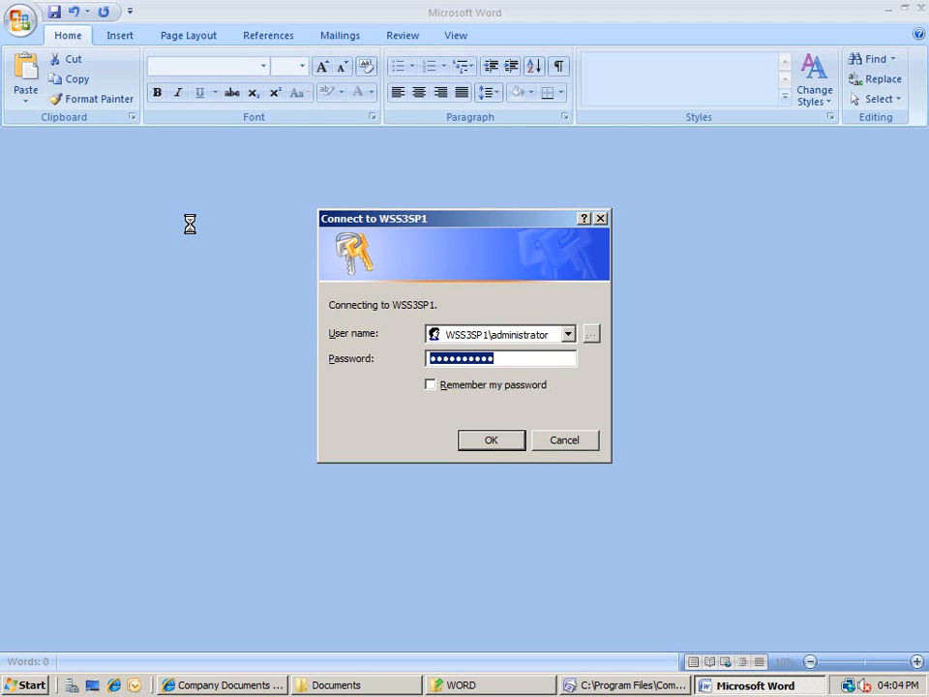
key("BackSpace")
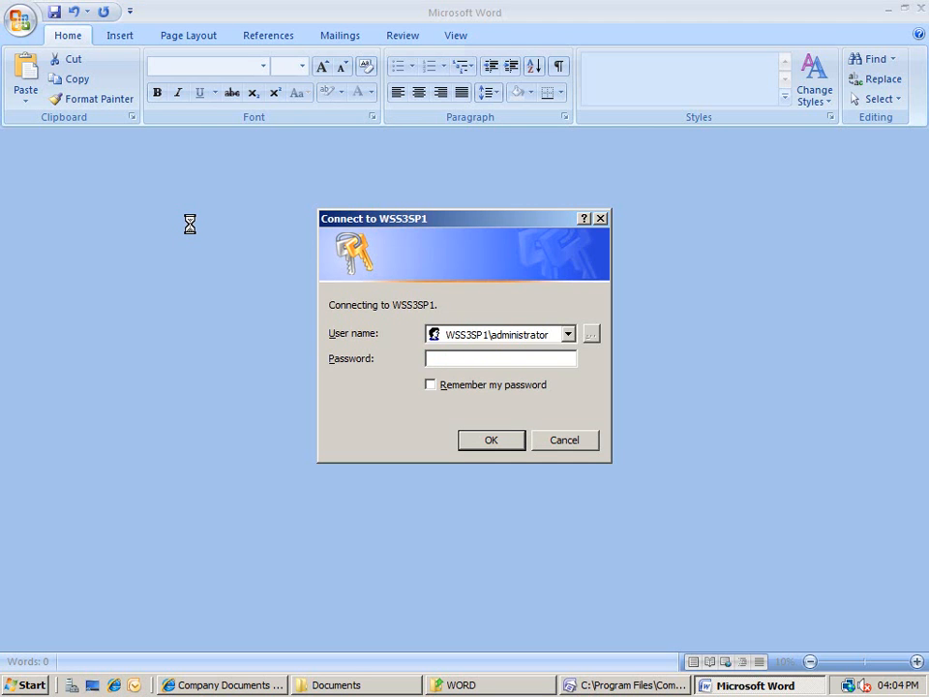
type("**********")
key("Return")
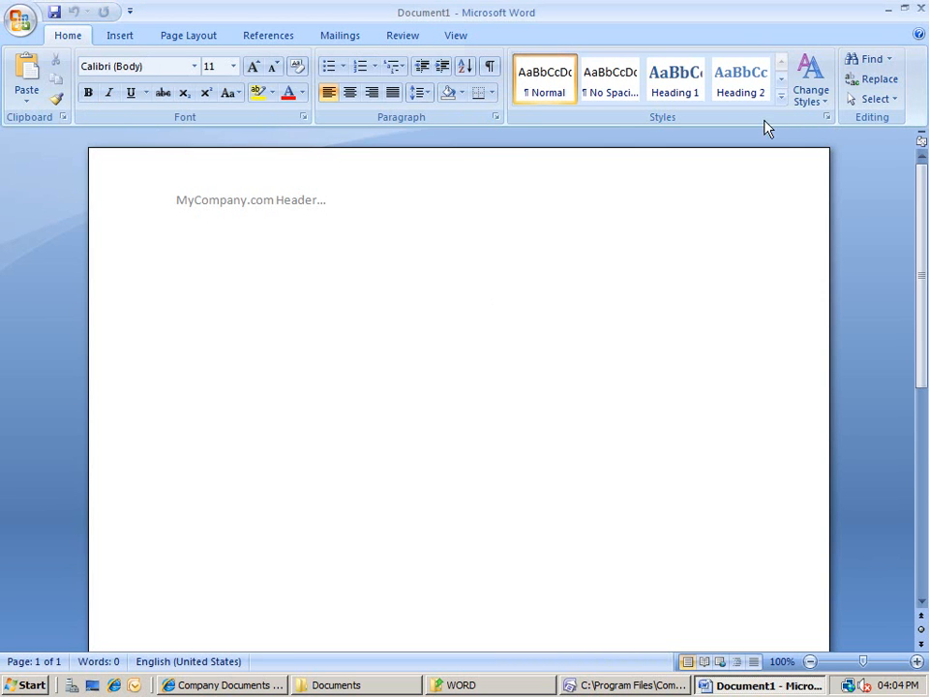
Close the new Word document to return to the empty Company Documents library.
left_click(919, 9)
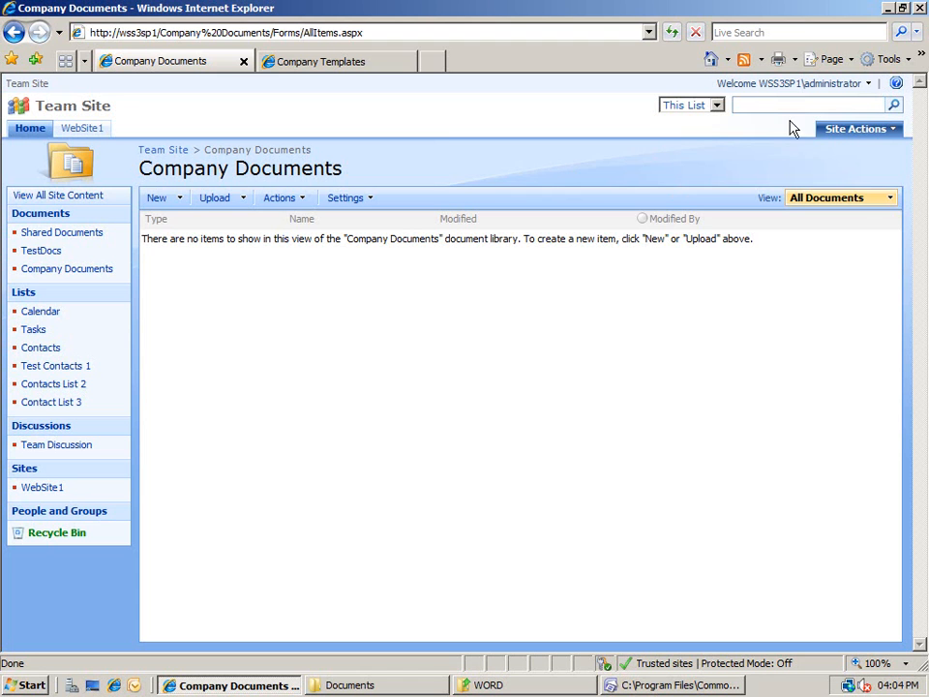
Go to Site Settings and open Site content types under Galleries.
left_click(838, 132)
left_click(836, 254)
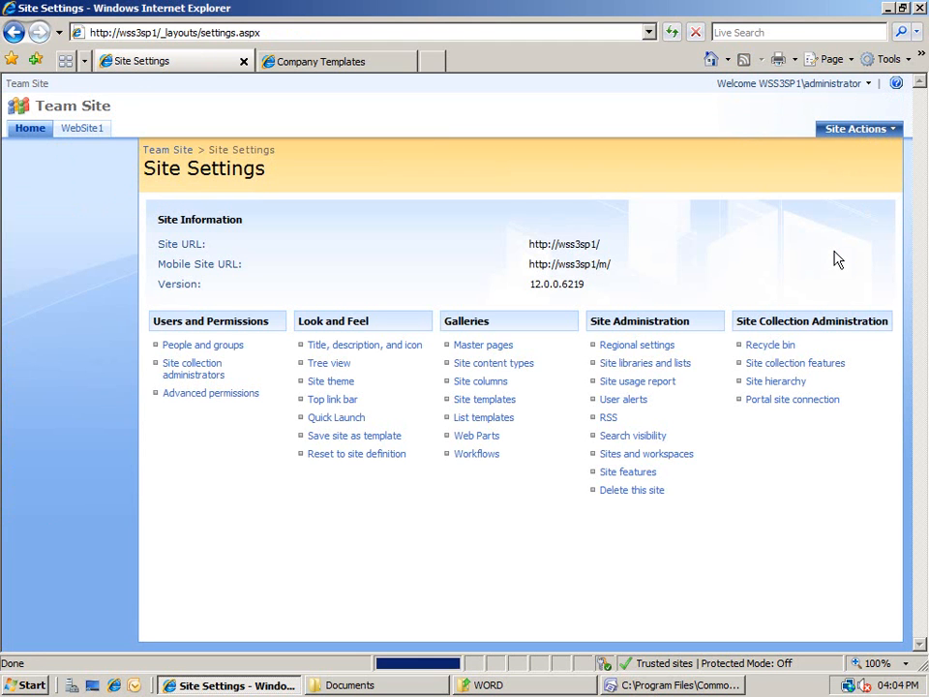
left_click(509, 363)
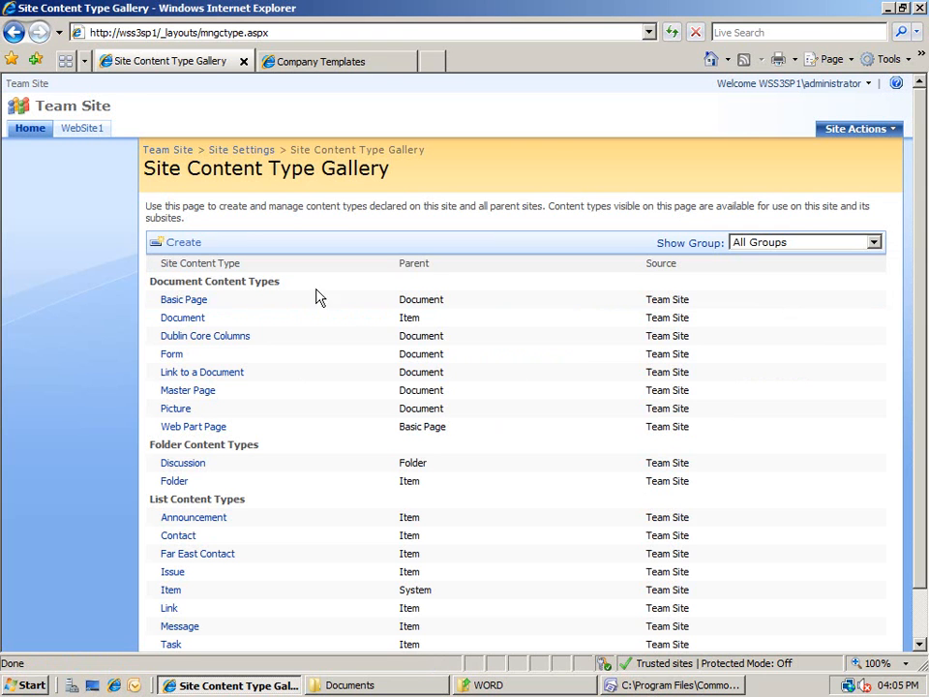
Create a 'Legal Contracts' site content type with Document as its parent content type.
left_click(193, 244)
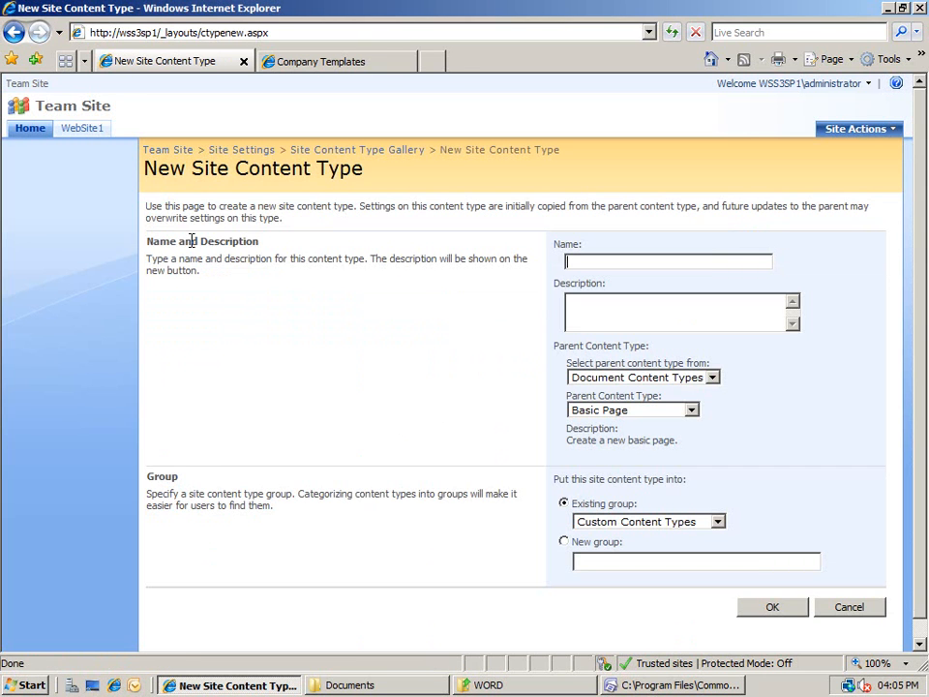
type("Legal Contracts")
left_click(713, 378)
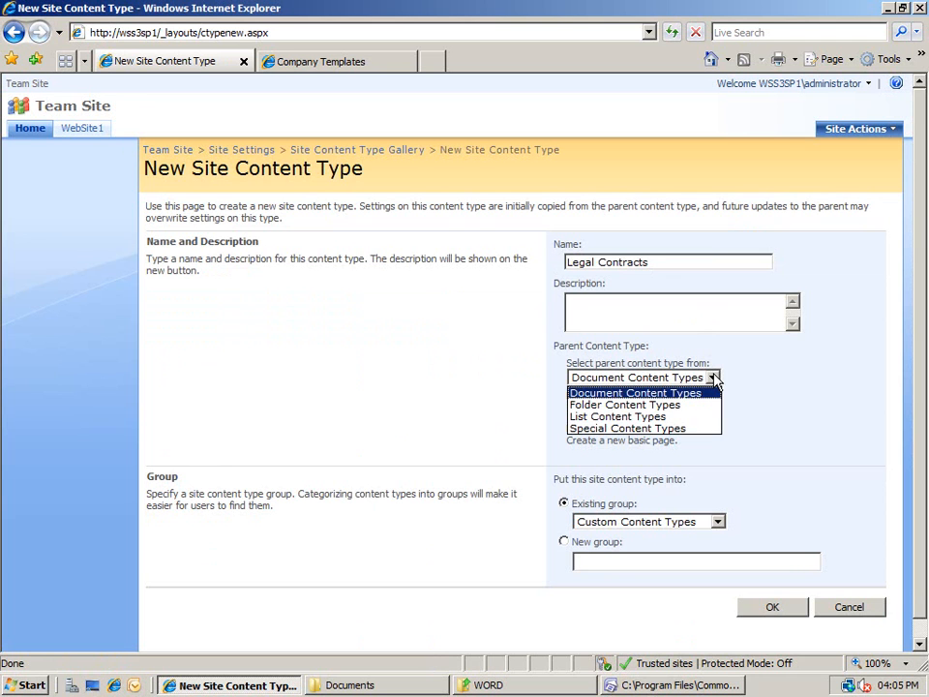
left_click(721, 394)
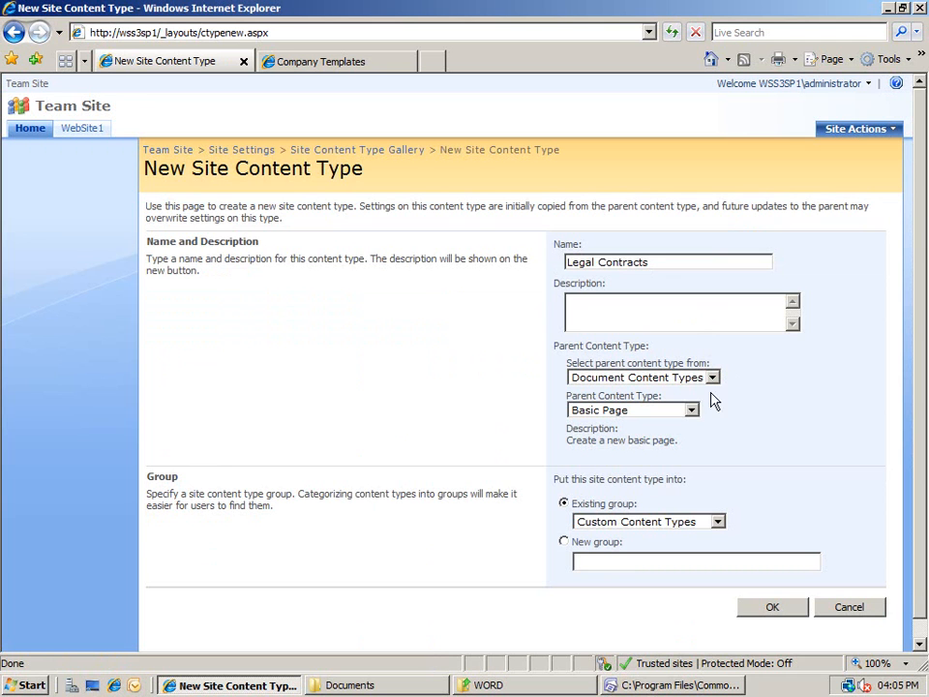
left_click(691, 409)
left_click(675, 437)
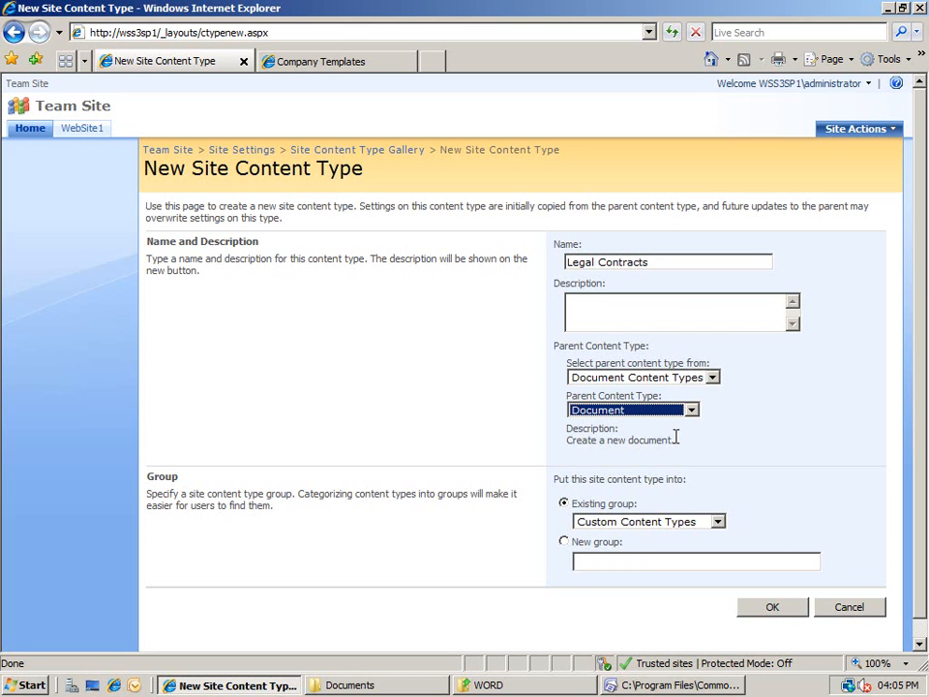
left_click(768, 607)
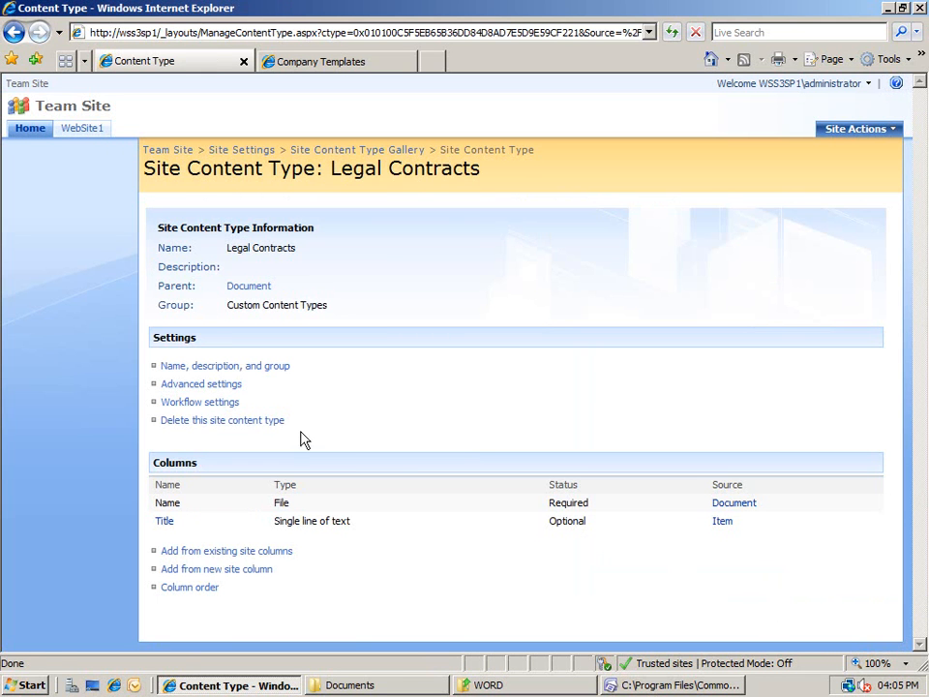
Open Legal Contracts advanced settings and copy the LegalContract template link from Company Templates.
left_click(233, 385)
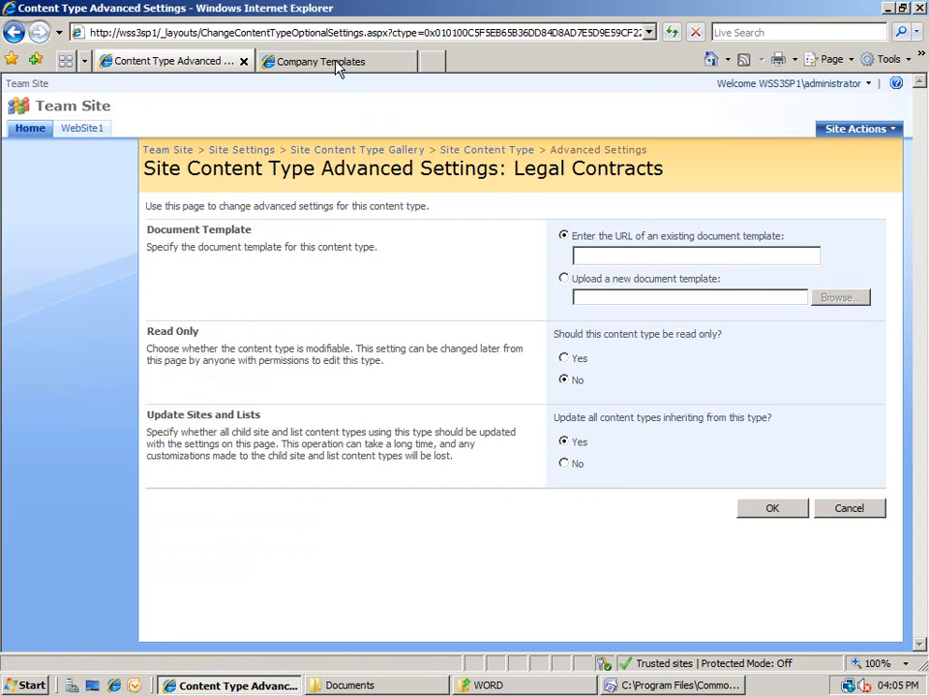
left_click(267, 61)
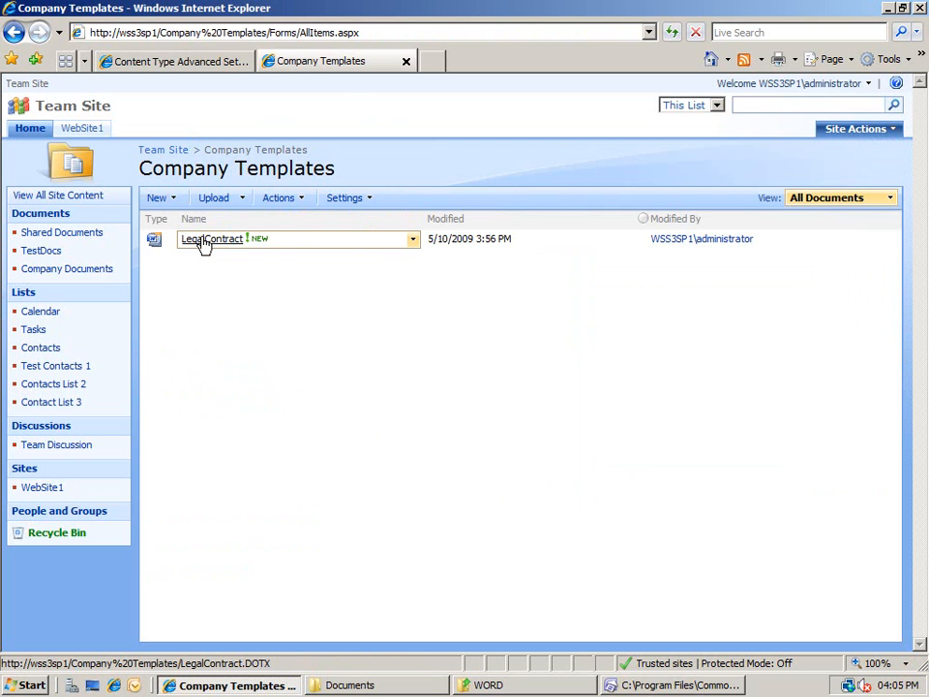
right_click(203, 244)
left_click(274, 367)
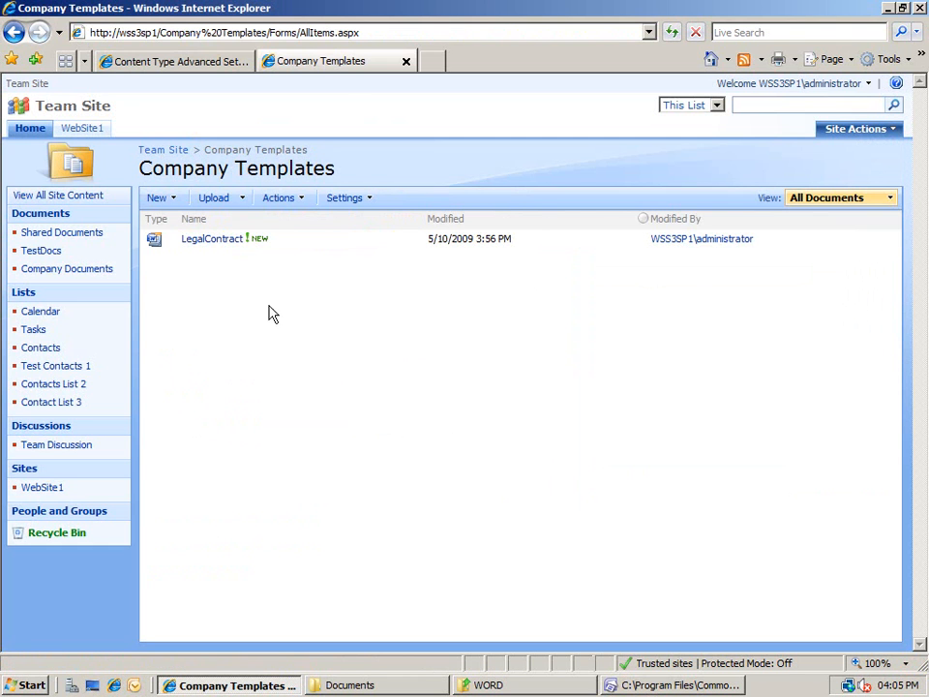
left_click(190, 68)
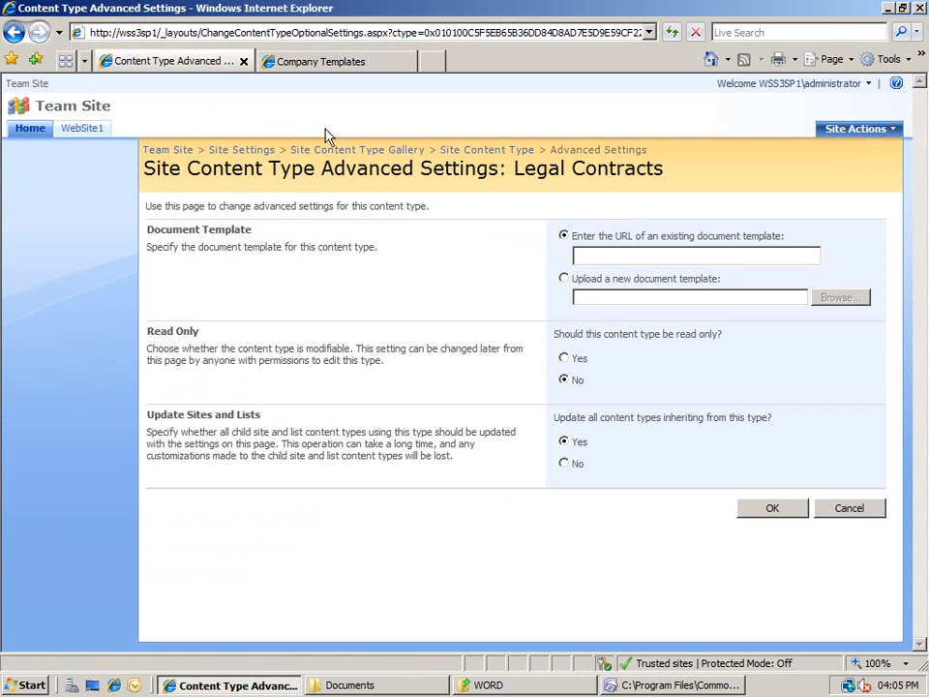
Upload C:\Temp\Documents\WDTMPLHG3.dotx as the Legal Contracts document template and save.
left_click(624, 283)
left_click(842, 297)
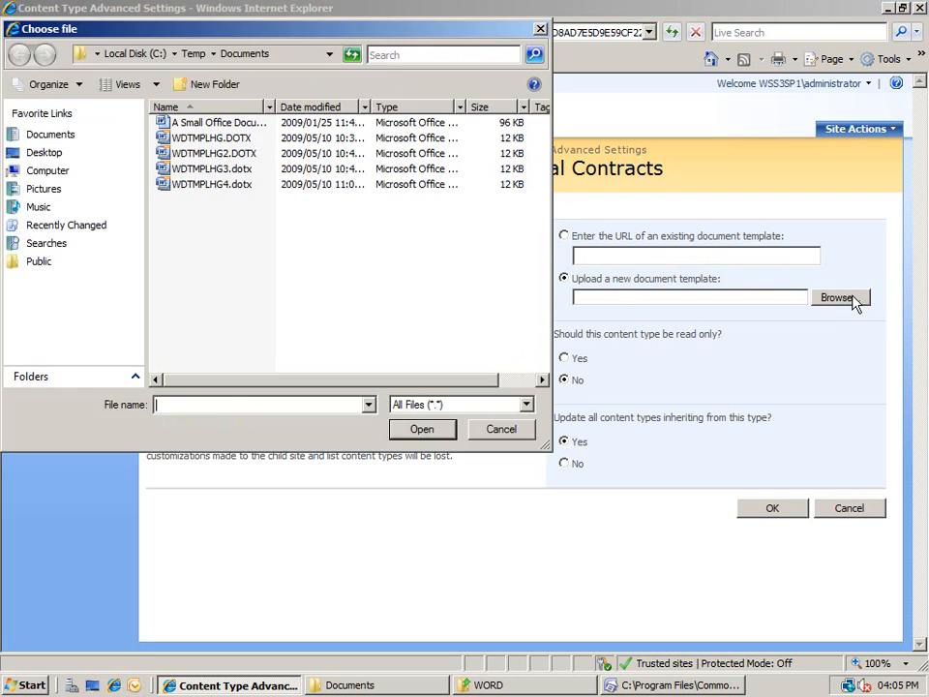
double_click(234, 169)
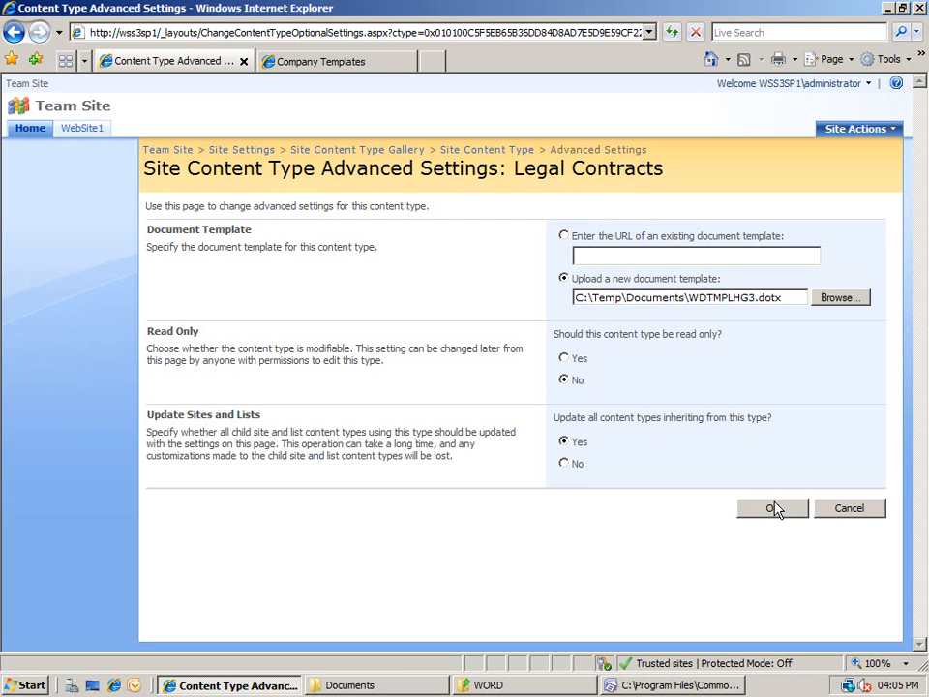
left_click(773, 509)
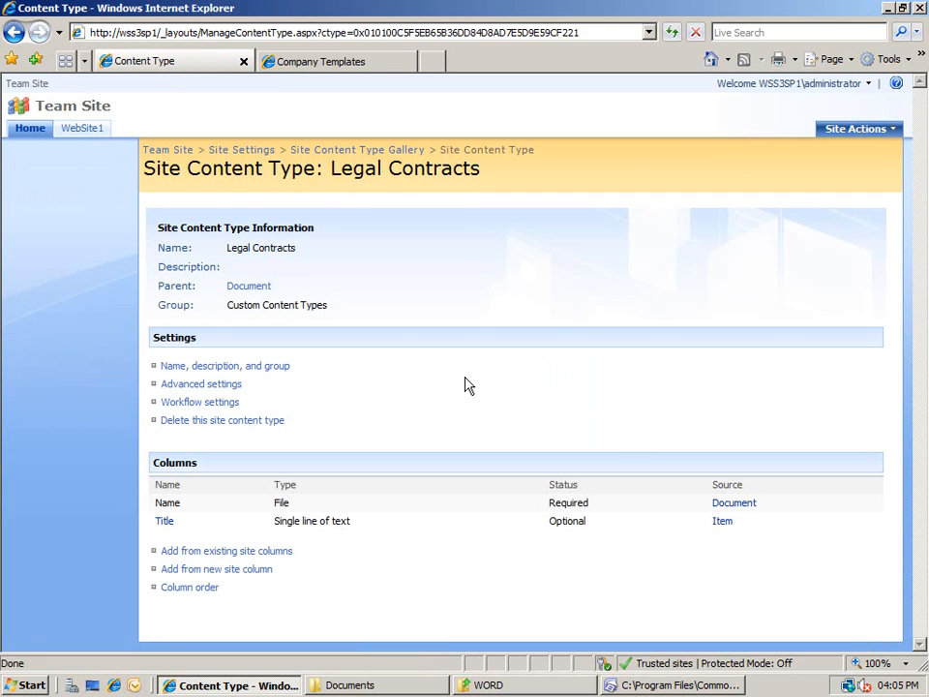
Go through the Team Site home page to the Company Documents library and show its Settings menu.
left_click(180, 158)
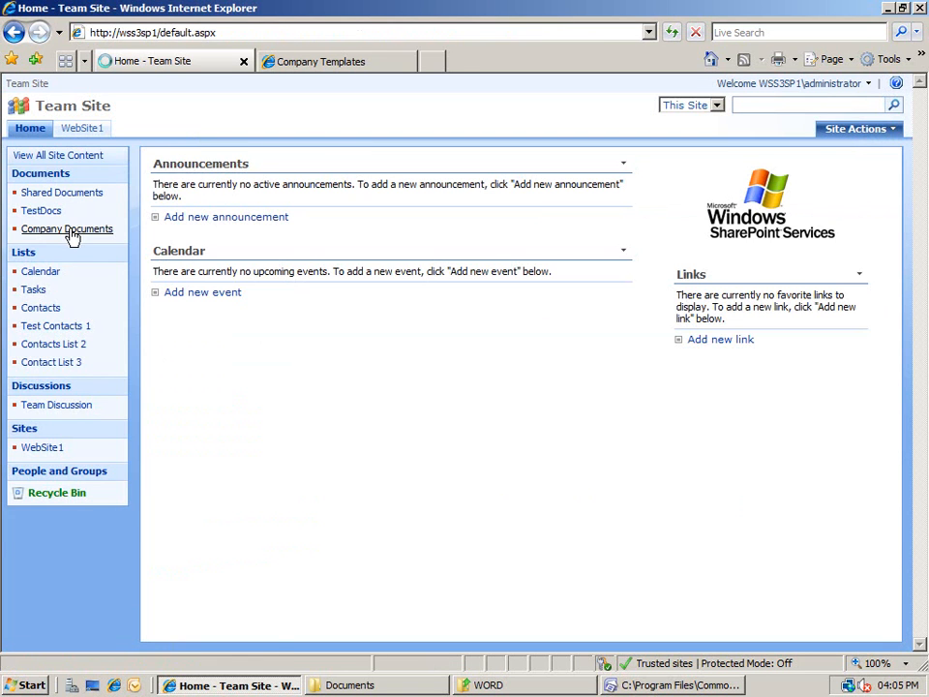
left_click(75, 230)
left_click(377, 200)
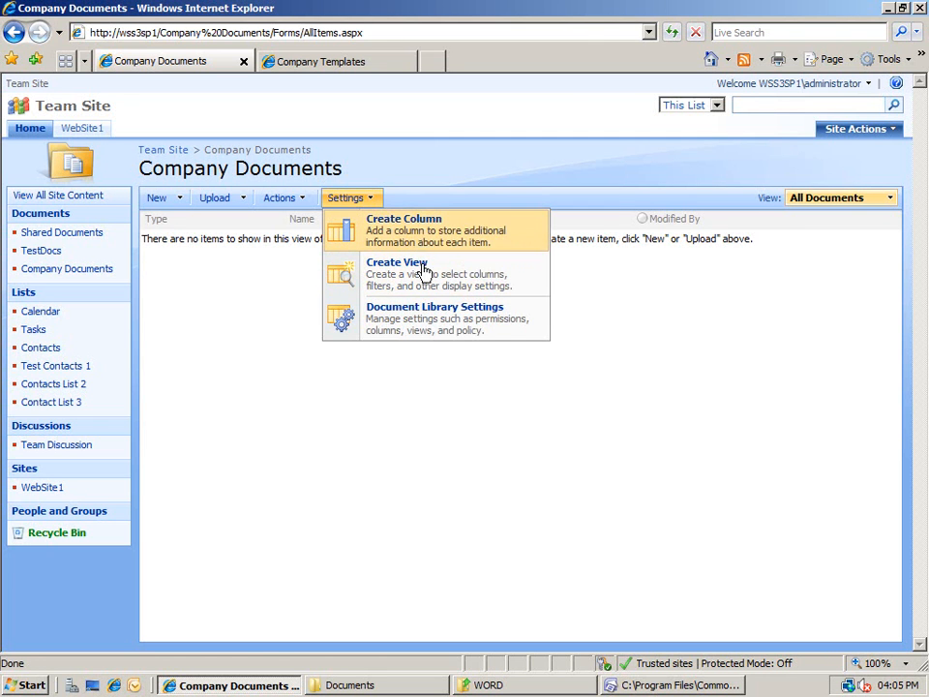
In Company Documents library settings, add the existing Legal Contracts site content type.
left_click(428, 319)
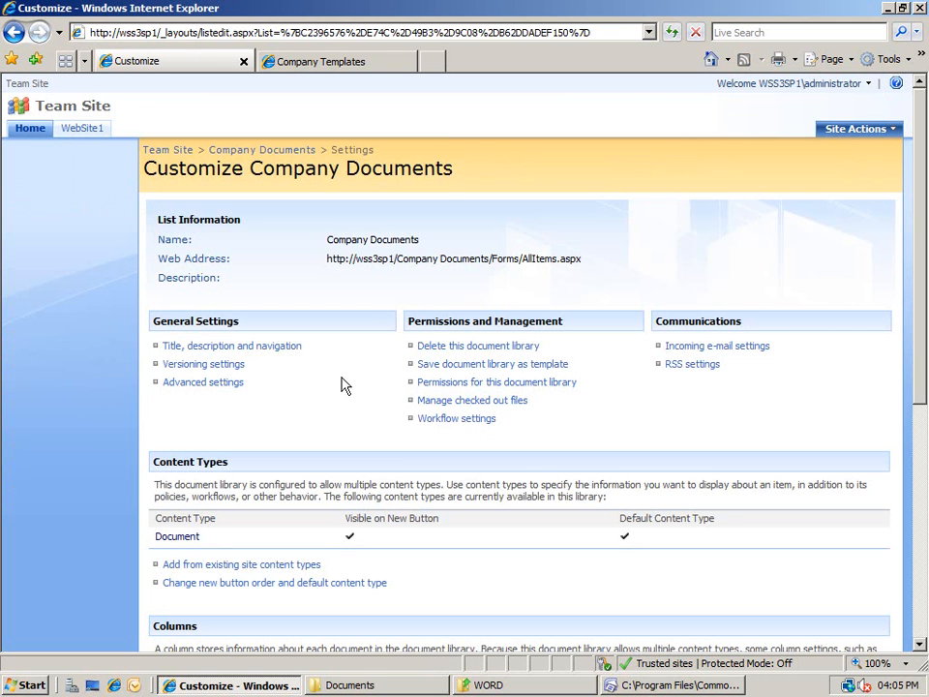
left_click(228, 564)
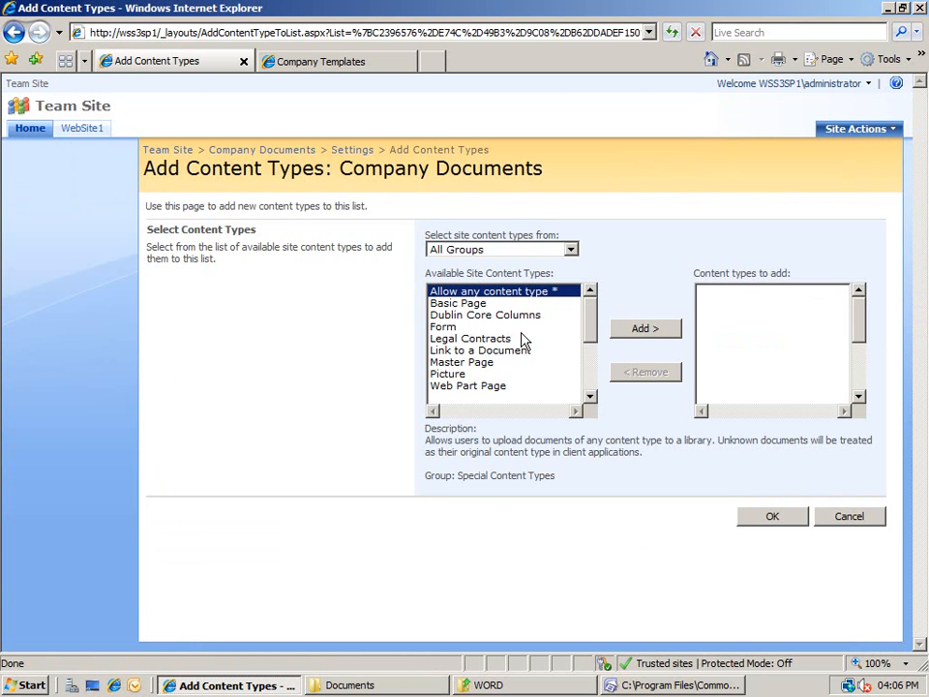
left_click(491, 339)
left_click(646, 329)
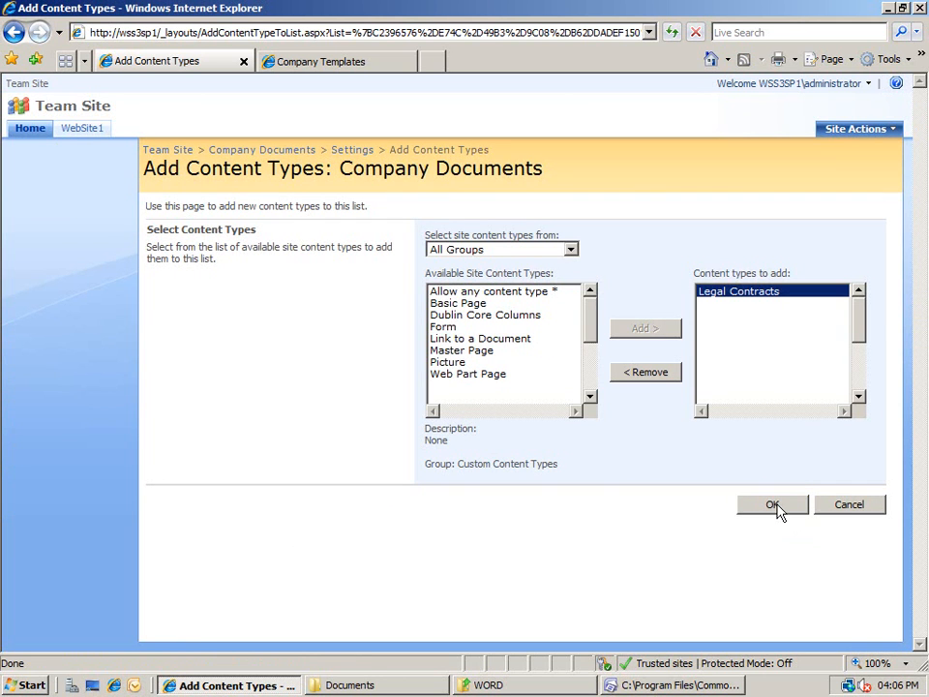
left_click(777, 508)
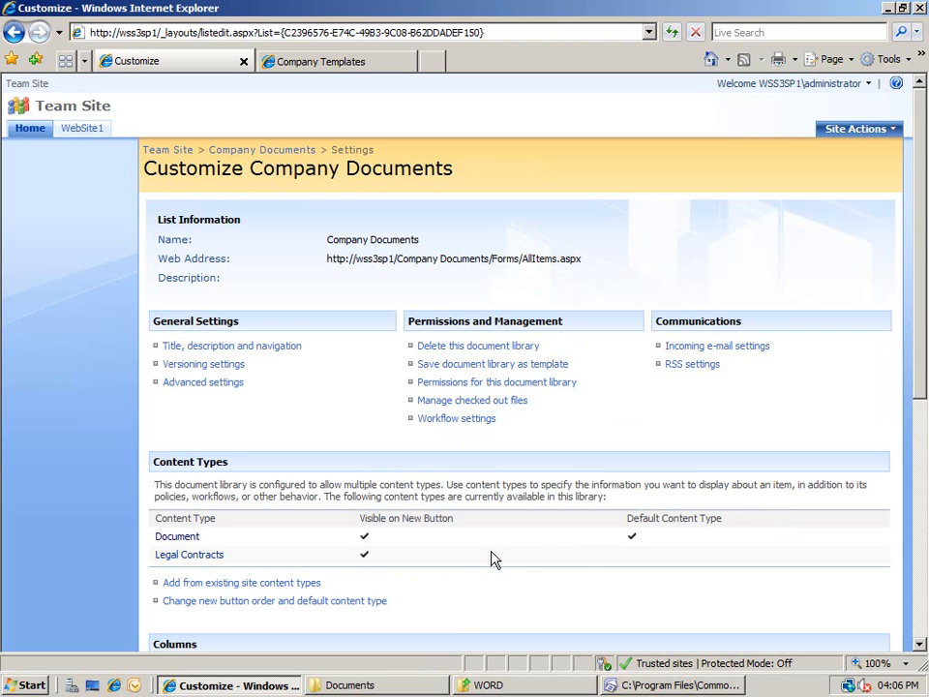
Set Legal Contracts to position 1 as the default new content type, then return to Company Documents.
left_click(335, 603)
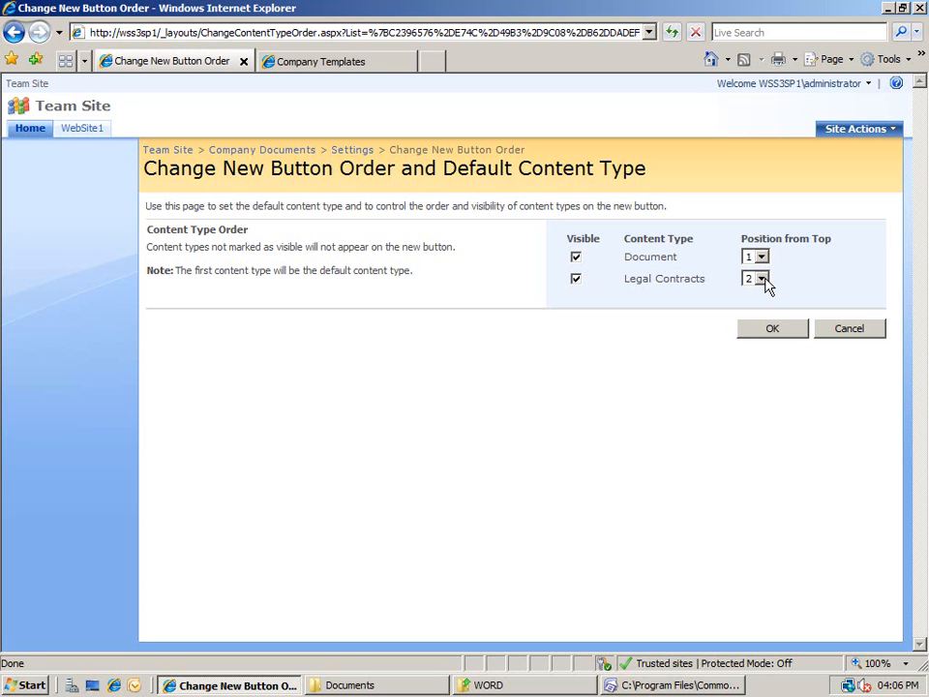
left_click(761, 279)
left_click(751, 290)
left_click(771, 328)
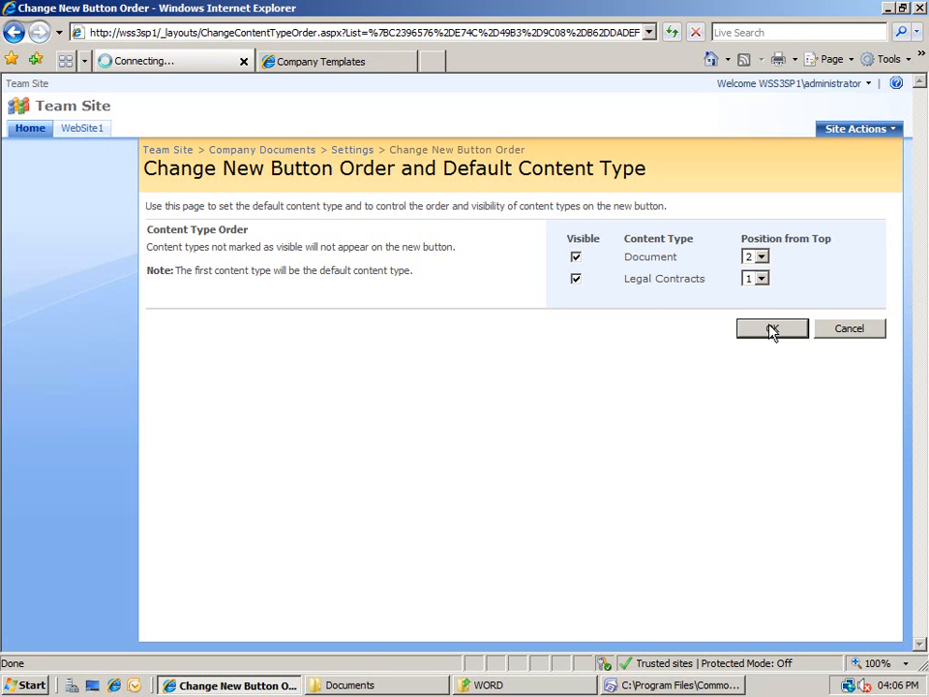
left_click(275, 152)
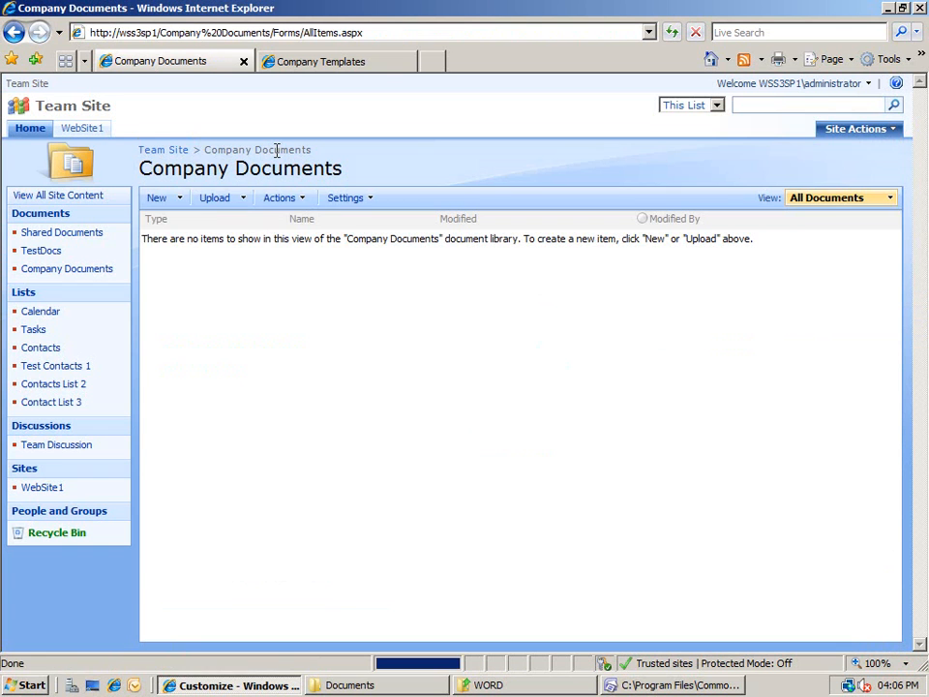
left_click(181, 199)
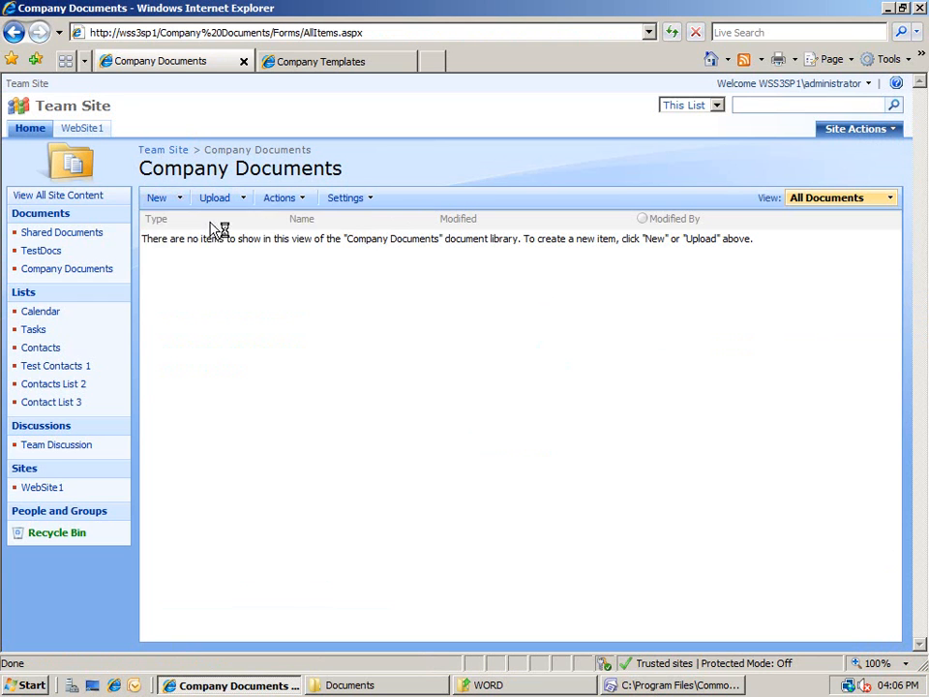
left_click(214, 228)
type("adm")
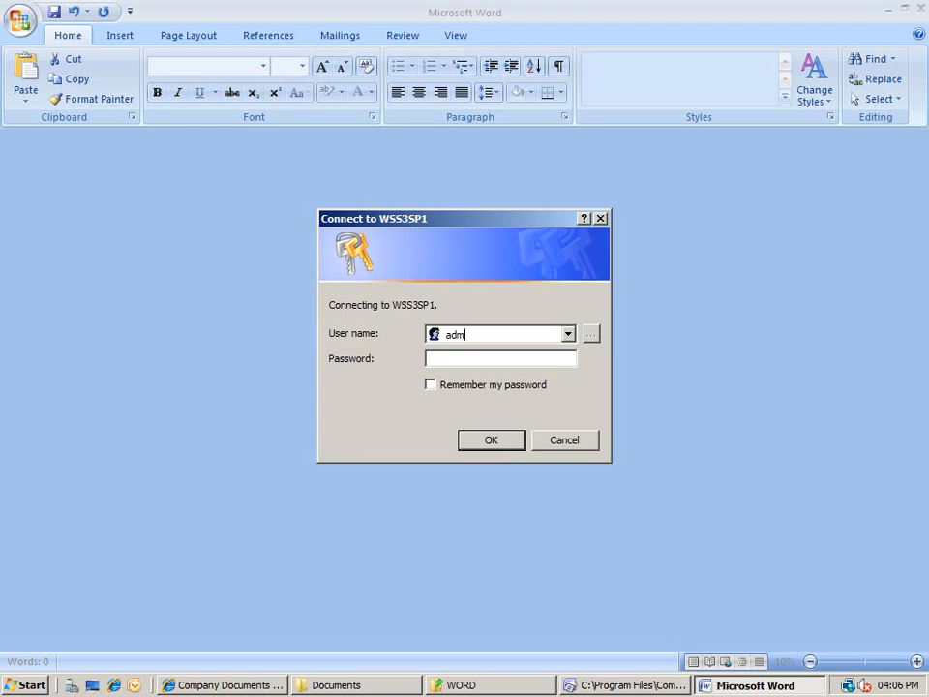
type("inistrator")
key("Tab")
type("pass@word")
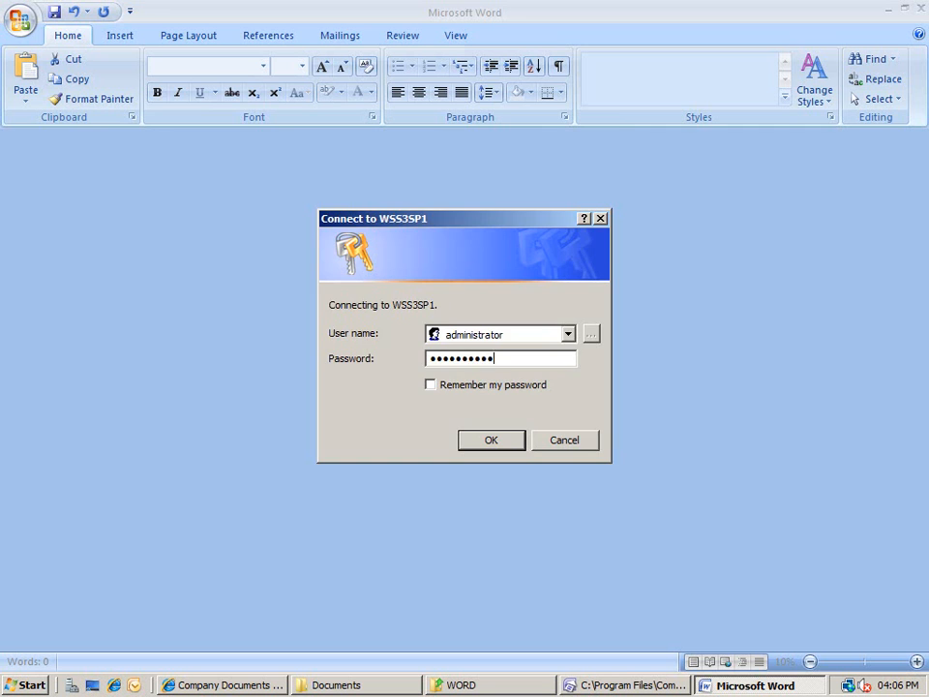
key("Return")
type("pass@word1")
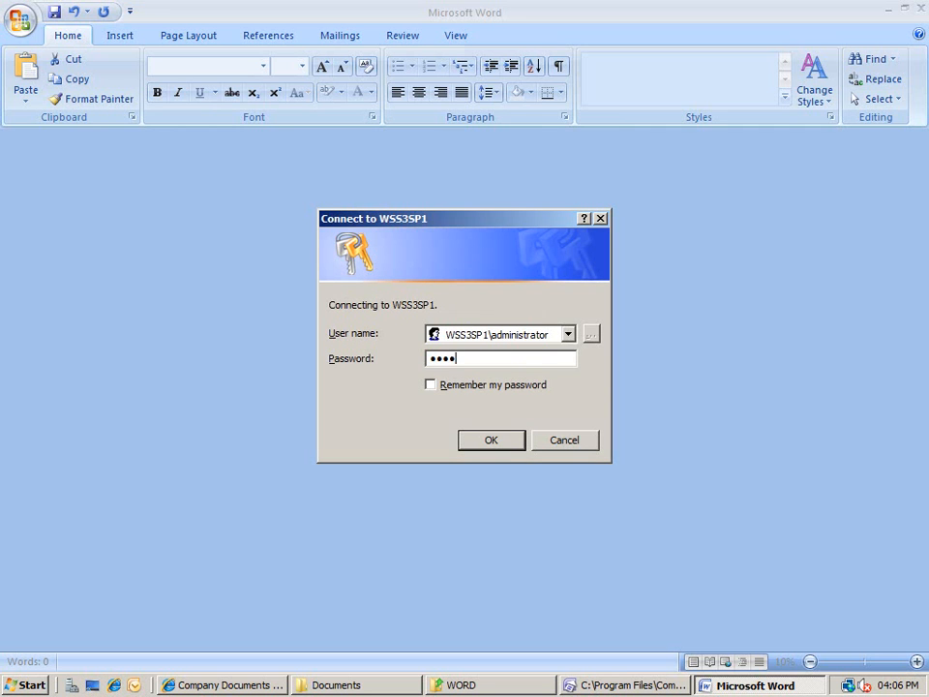
key("Return")
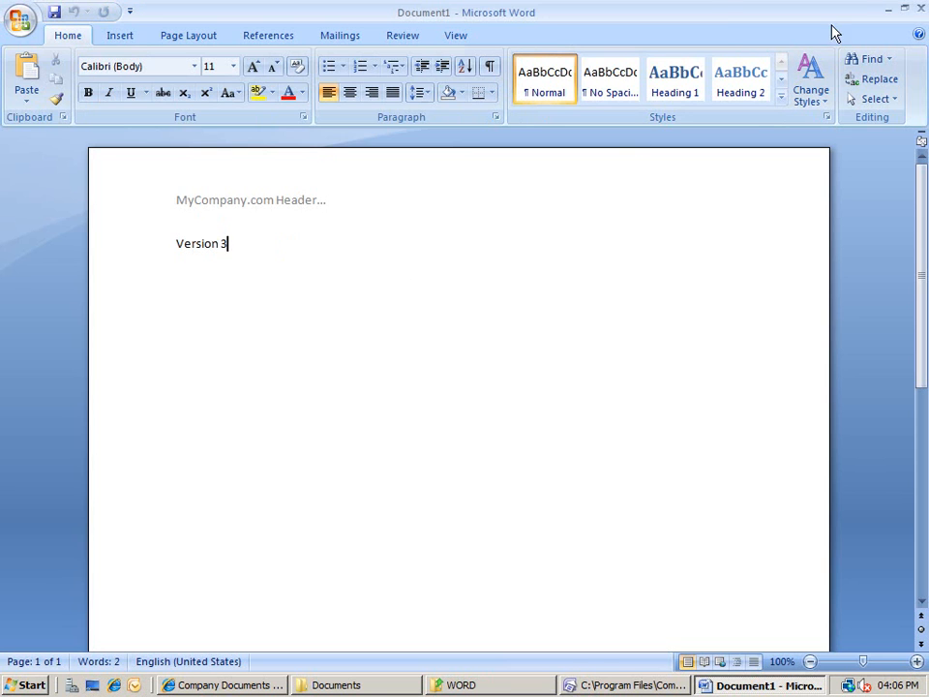
left_click(919, 9)
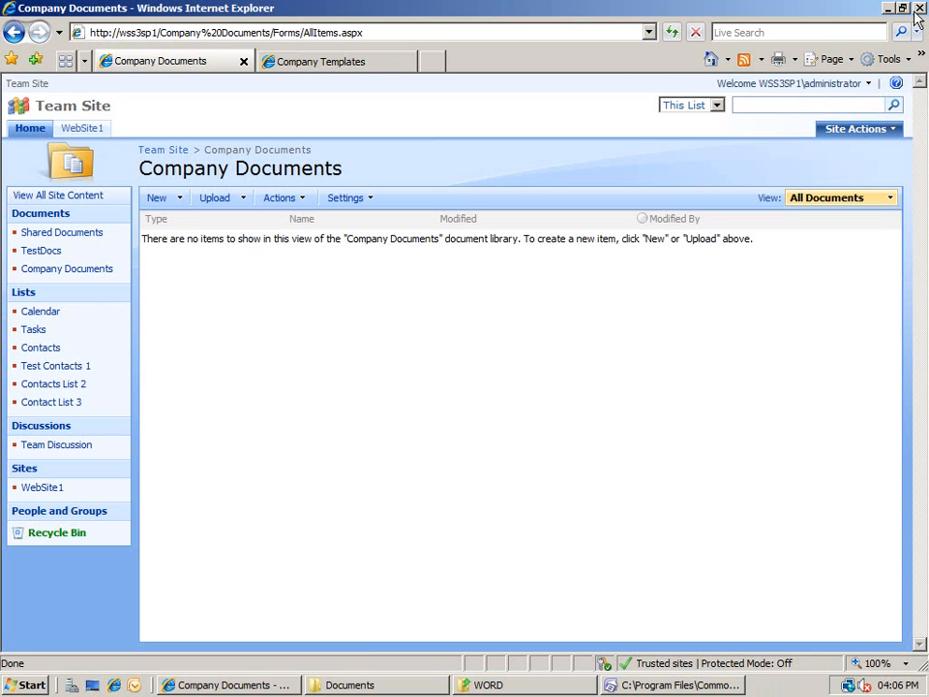
left_click(179, 197)
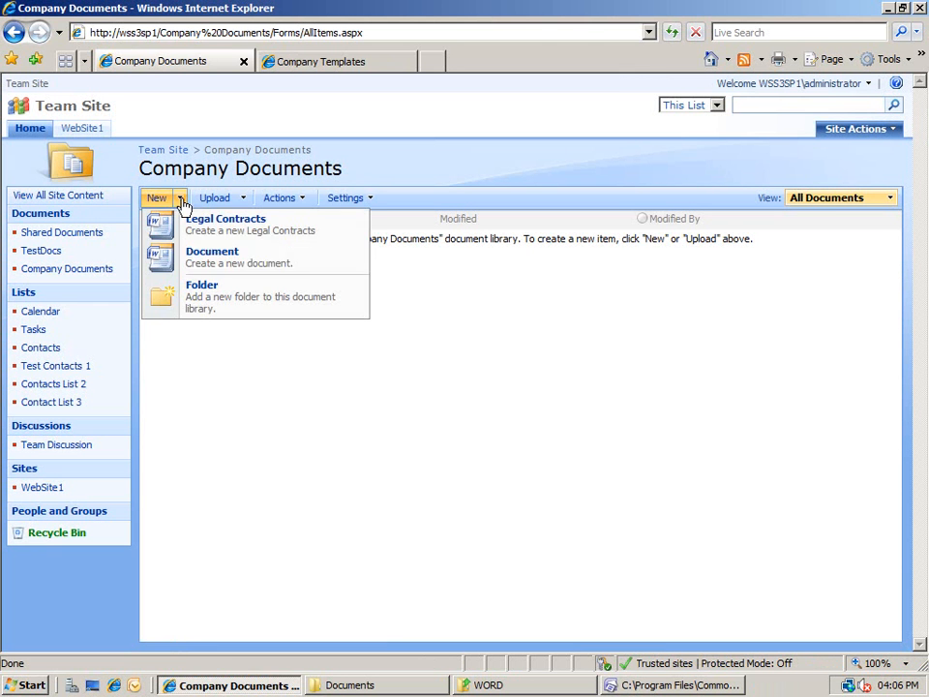
left_click(226, 257)
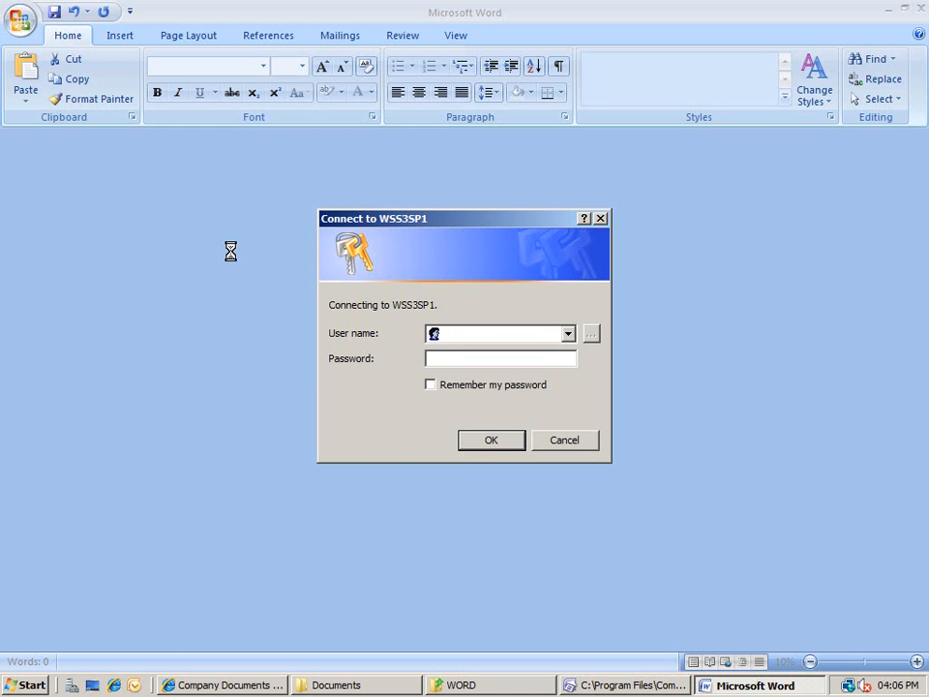
type("administrator")
key("Tab")
type("pass@word1")
key("Return")
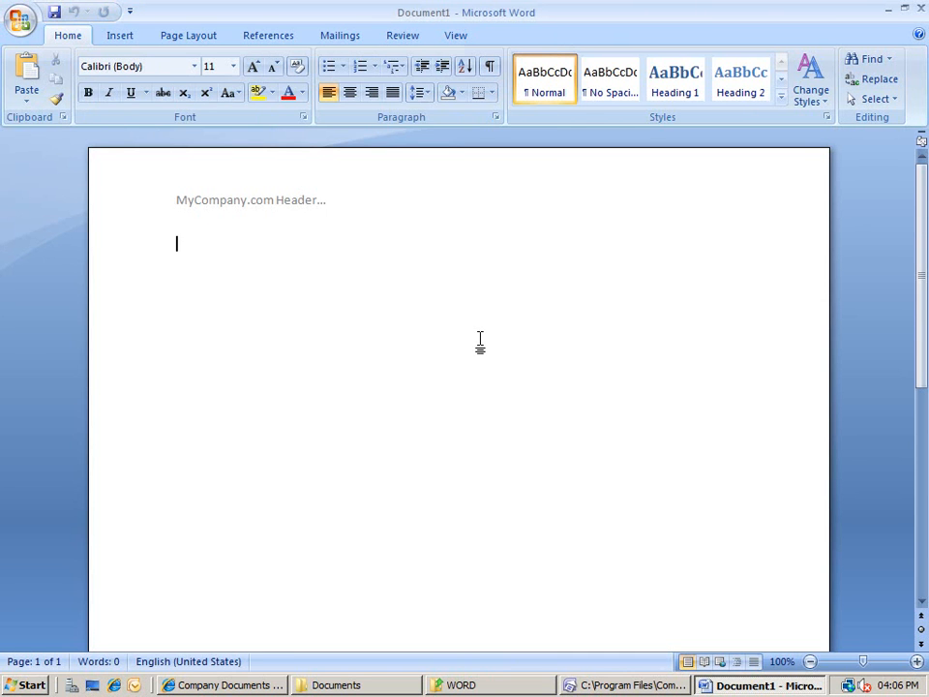
left_click(919, 7)
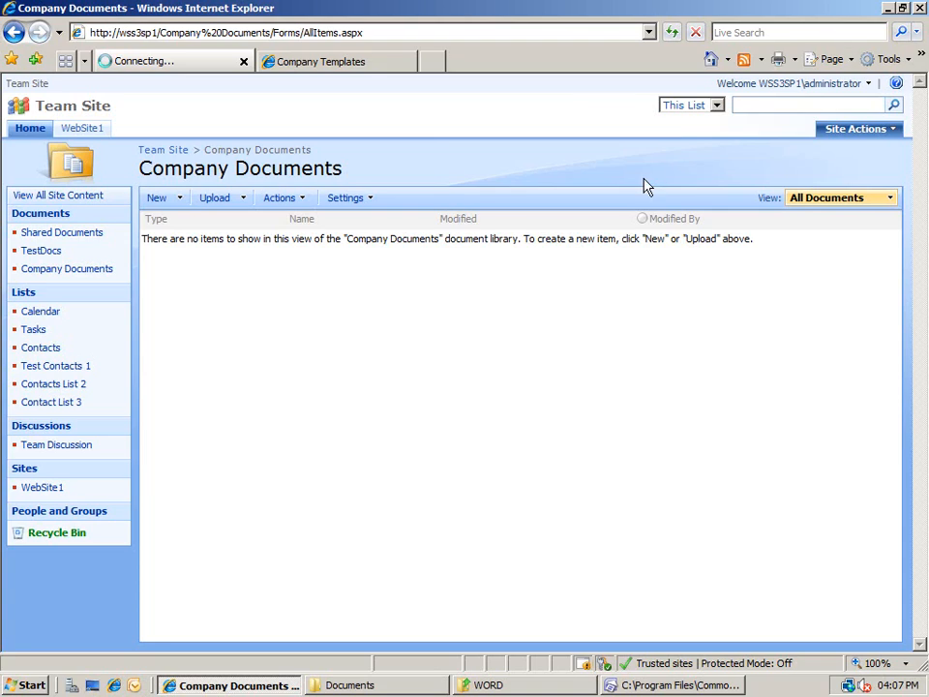